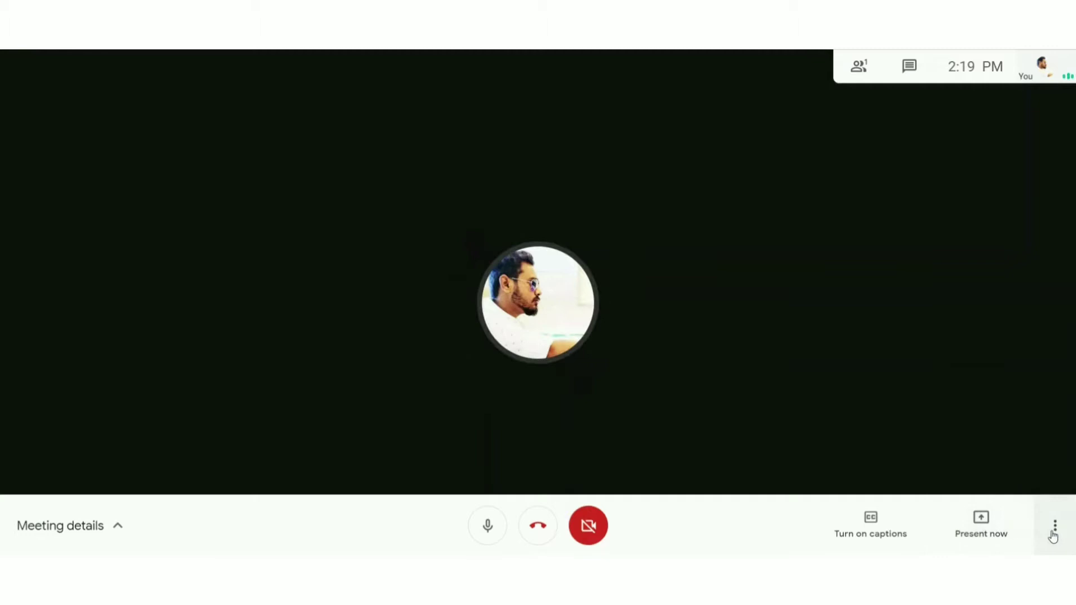
Choose Whiteboard from Meet's More options menu to open the Jam dialog.
left_click(1054, 537)
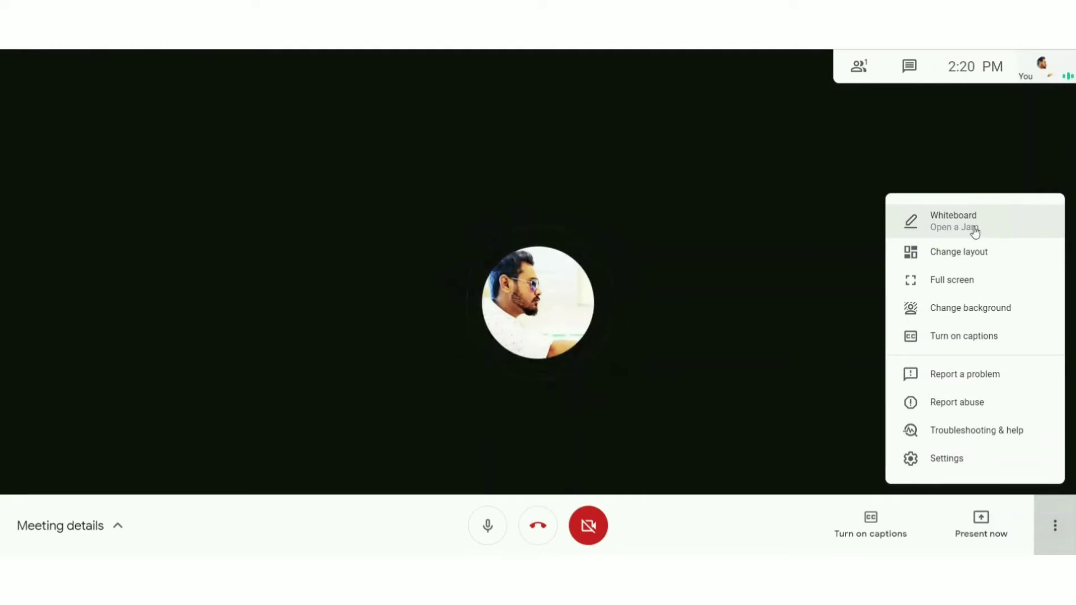
left_click(975, 230)
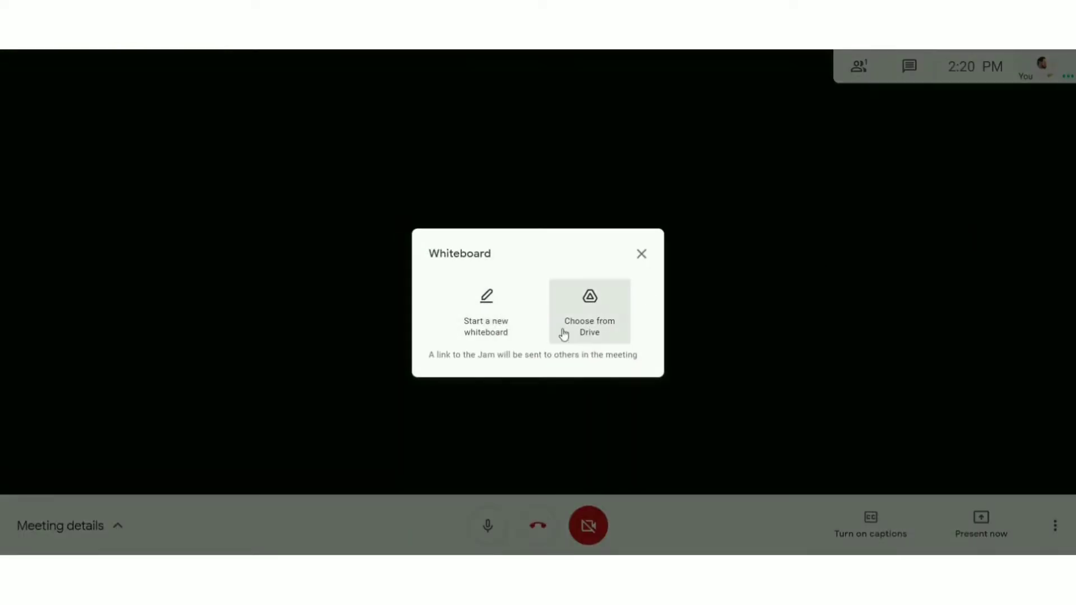
Start a new whiteboard and rename the Jam to 'Waftr.com test'.
left_click(484, 310)
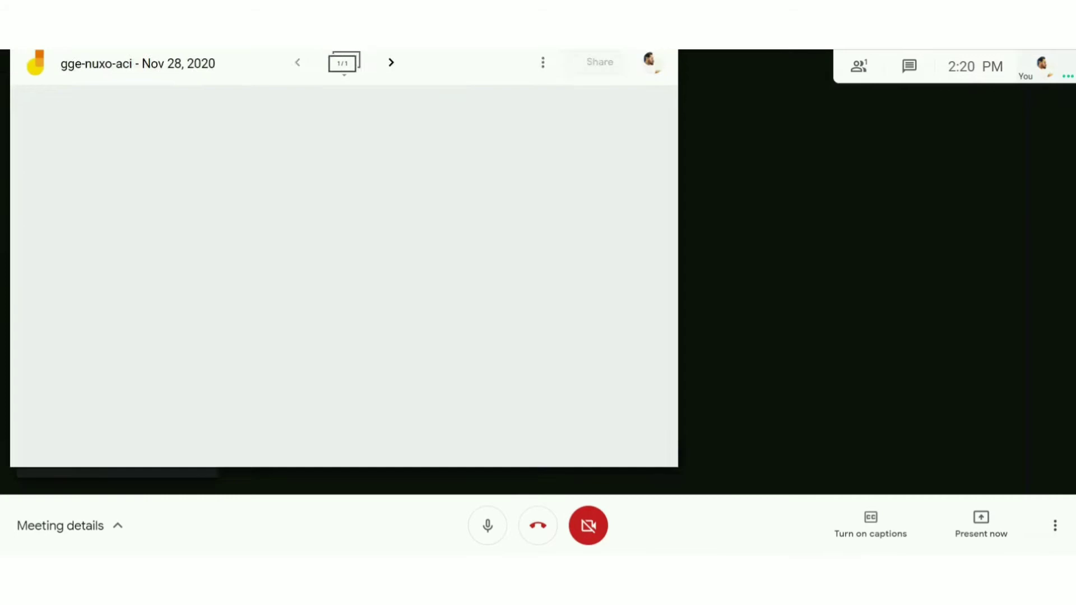
mouse_move(201, 22)
left_mouse_down()
mouse_move(246, 78)
mouse_move(291, 67)
left_mouse_up()
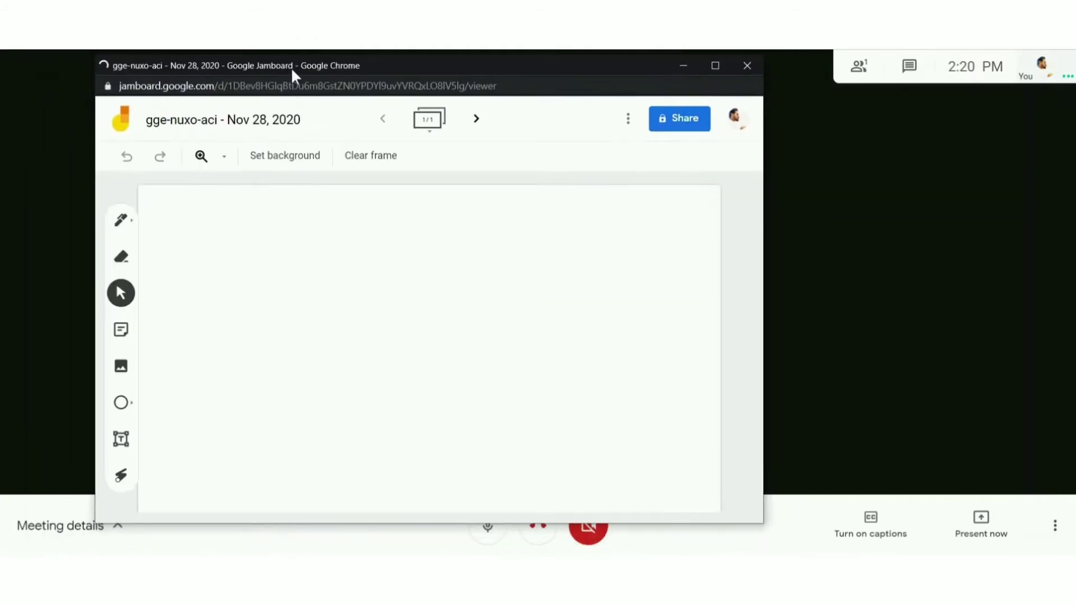
left_click(245, 121)
type("Waftr")
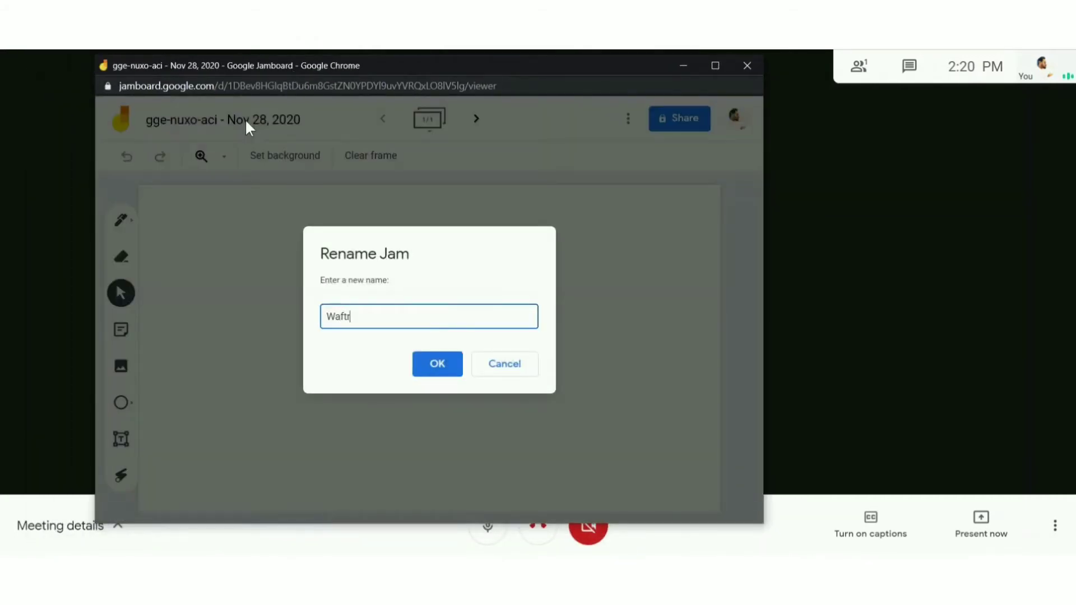
type("est")
key("Return")
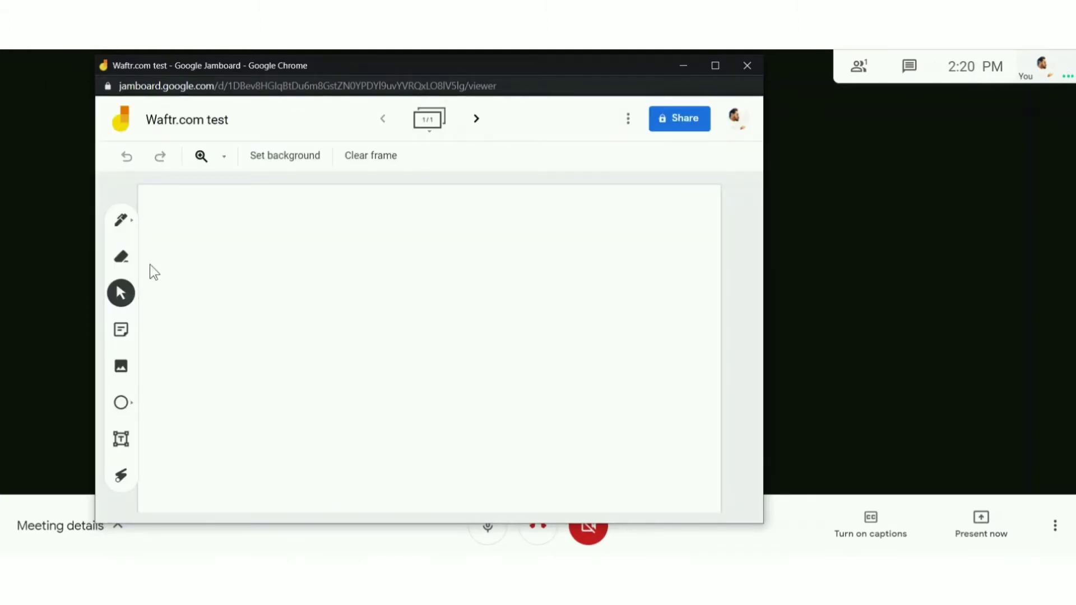
Handwrite Hi on the frame with the pen, then erase it.
left_click(118, 224)
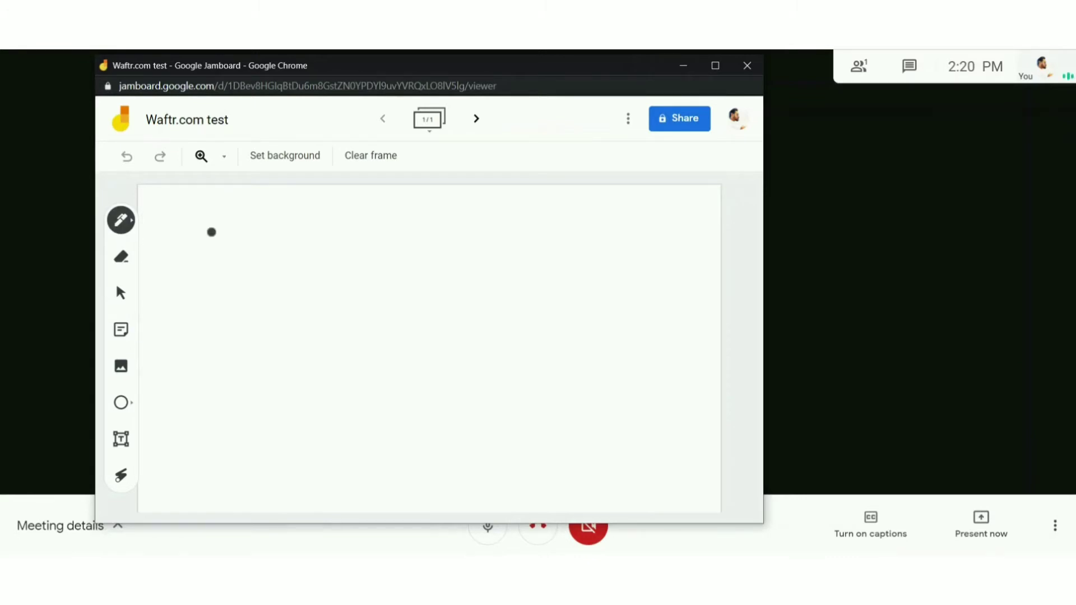
mouse_move(211, 232)
left_mouse_down()
mouse_move(213, 268)
mouse_move(229, 250)
mouse_move(232, 261)
left_mouse_up()
left_click(132, 222)
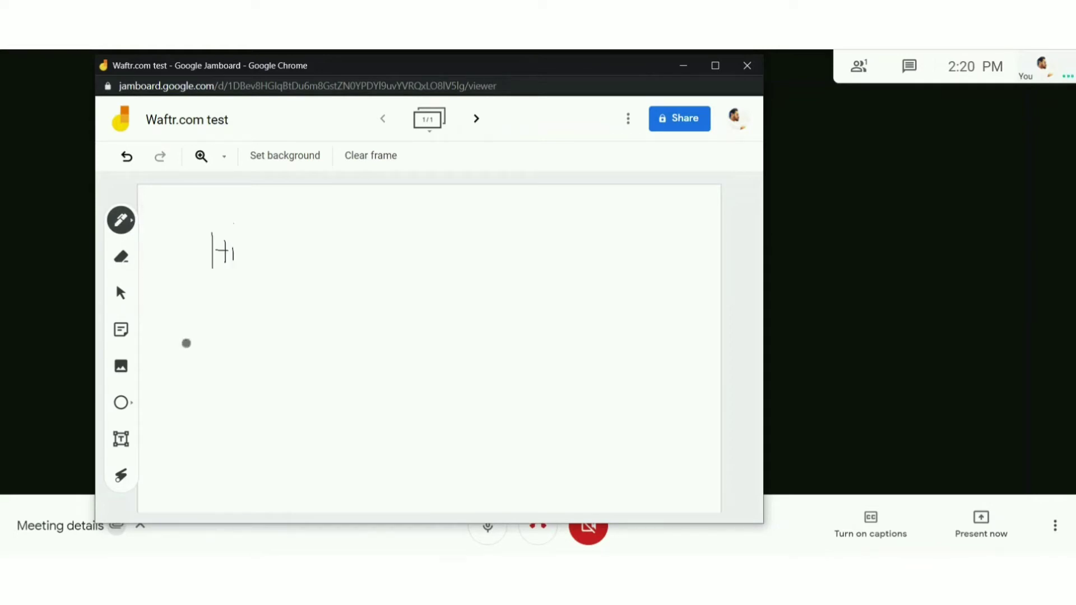
left_click(121, 257)
mouse_move(211, 271)
left_mouse_down()
mouse_move(204, 231)
mouse_move(233, 261)
mouse_move(218, 241)
left_mouse_up()
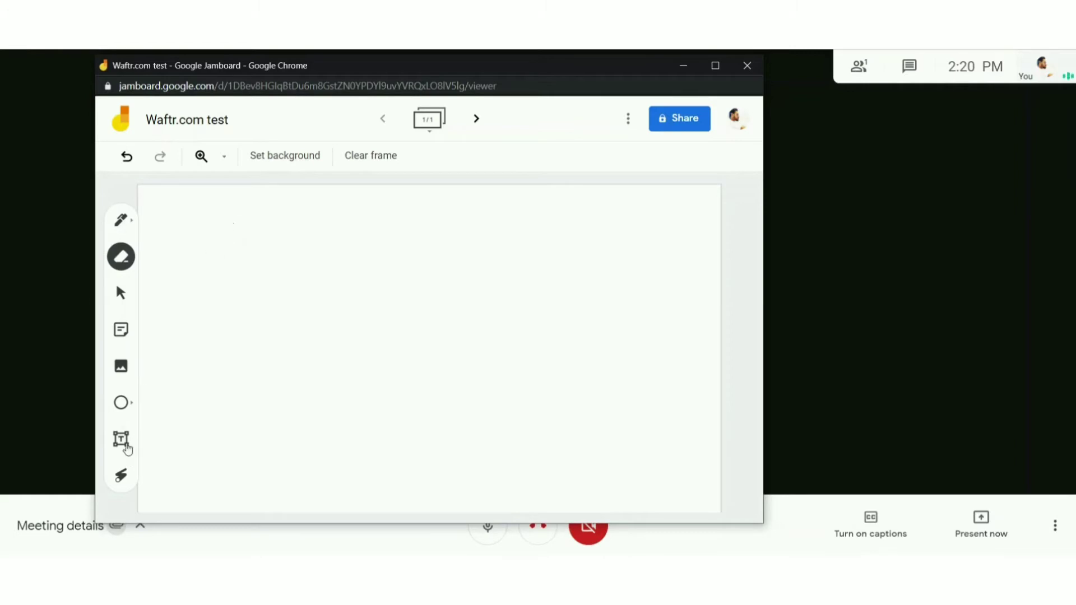
Add a text box reading 'Subscribe to waftr.com', widened to fit on one line.
left_click(125, 446)
left_click(207, 271)
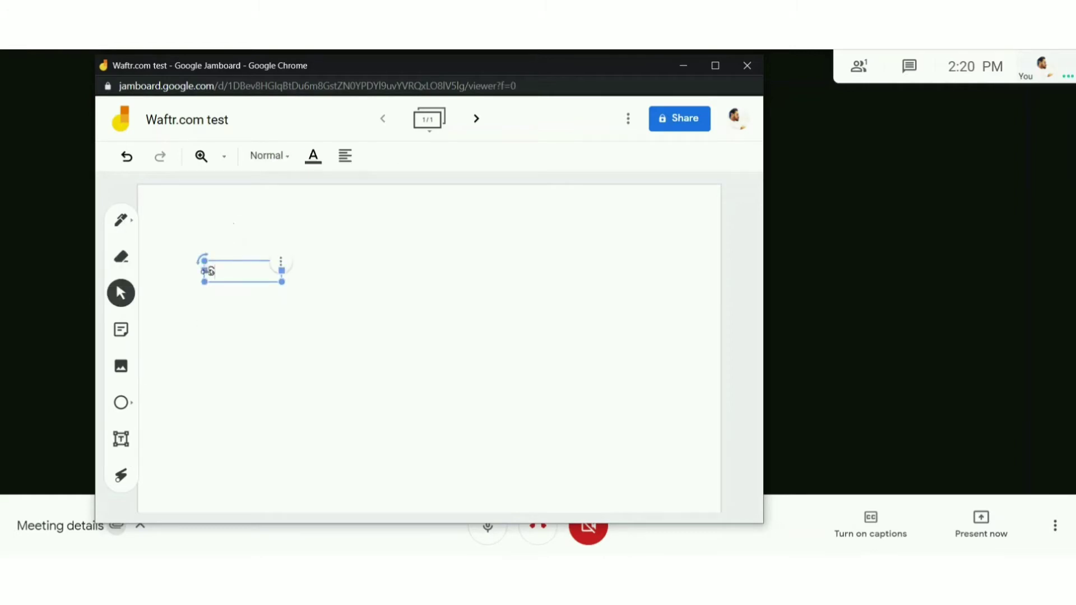
type("ubscribe")
type(" to waftr")
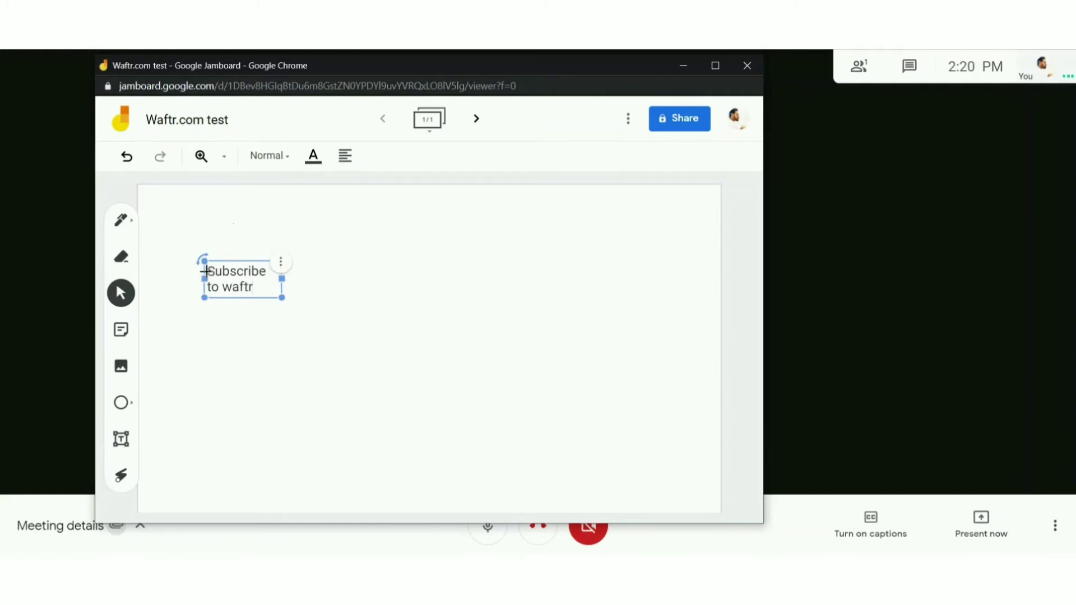
type(".com")
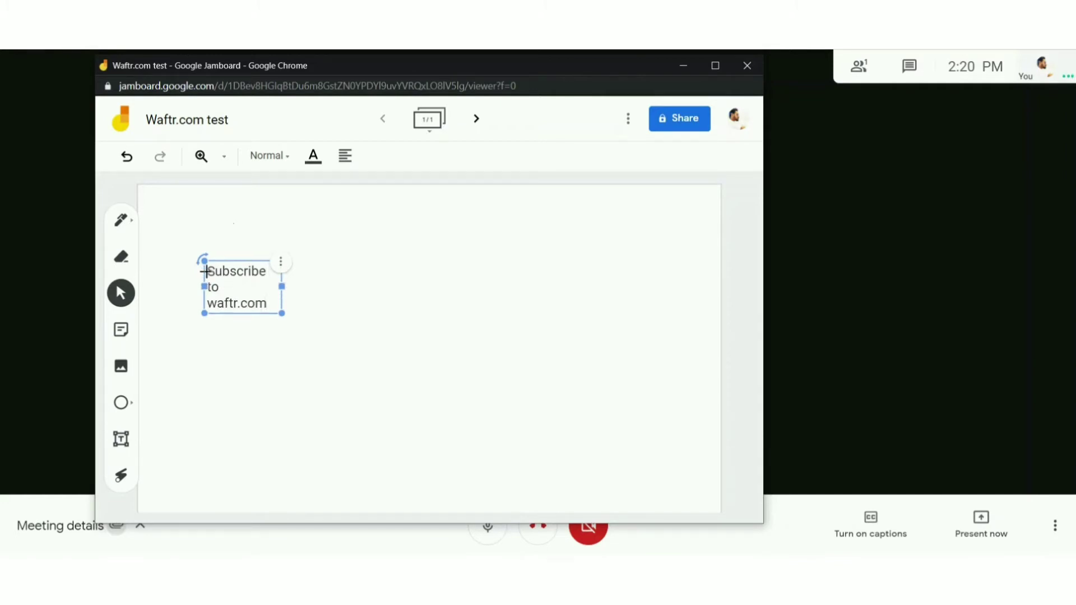
left_click_drag(281, 286, 378, 269)
left_click(342, 329)
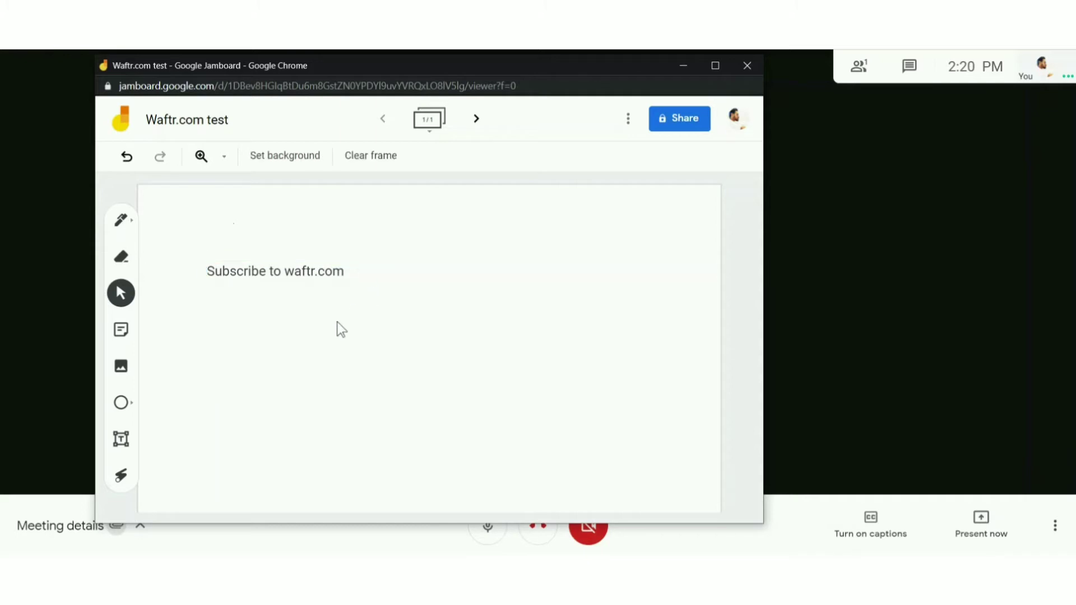
Draw an ellipse and move it below the 'Subscribe to waftr.com' text.
left_click(124, 402)
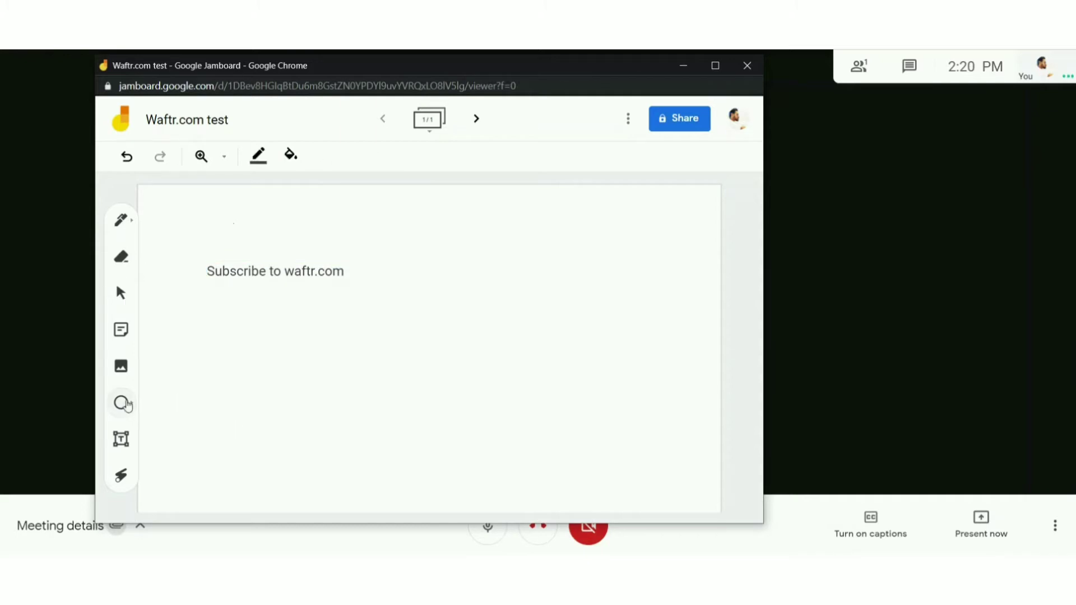
mouse_move(186, 249)
left_mouse_down()
mouse_move(281, 322)
mouse_move(382, 311)
mouse_move(359, 291)
left_mouse_up()
mouse_move(269, 278)
left_mouse_down()
mouse_move(277, 339)
mouse_move(269, 322)
left_mouse_up()
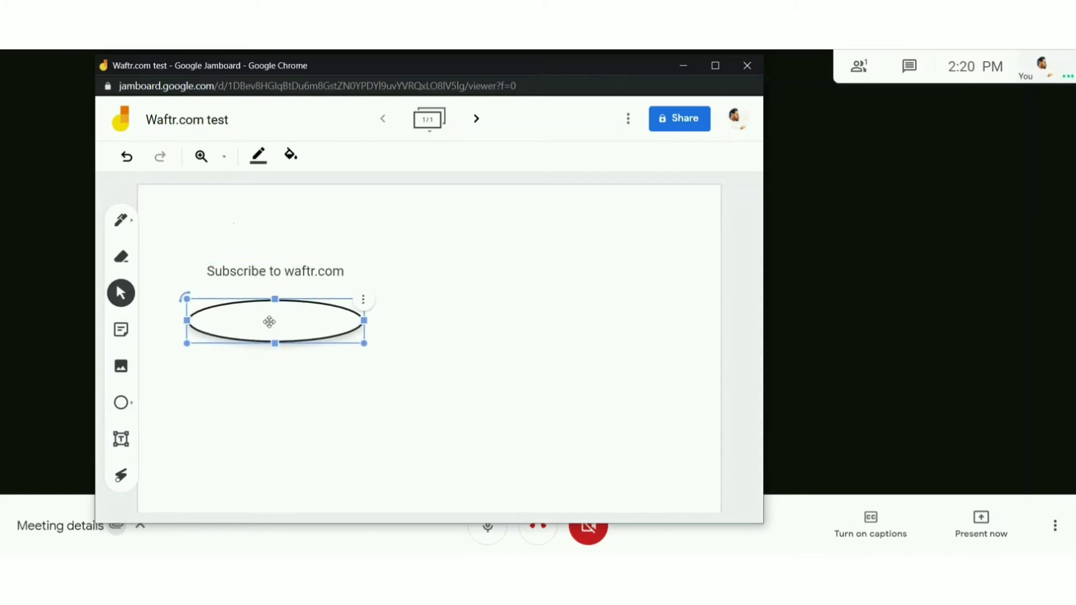
left_click(257, 385)
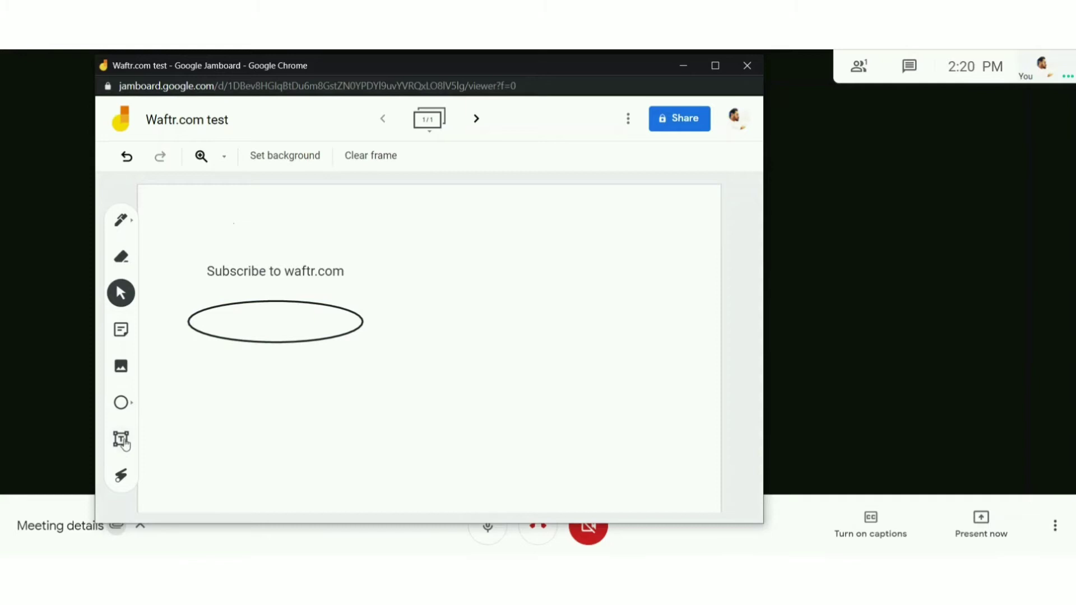
Trace laser-pointer marks around the text and the ellipse.
left_click(121, 476)
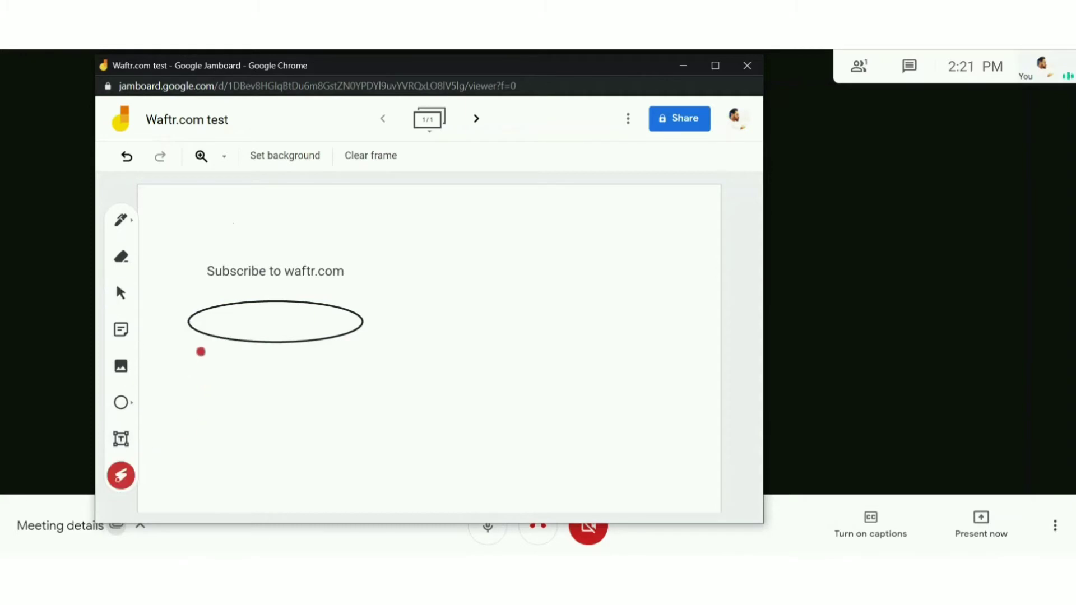
left_click_drag(201, 352, 331, 342)
mouse_move(203, 261)
left_mouse_down()
mouse_move(401, 384)
mouse_move(216, 230)
mouse_move(191, 251)
left_mouse_up()
left_click_drag(210, 289, 392, 286)
mouse_move(241, 318)
left_mouse_down()
mouse_move(256, 293)
mouse_move(299, 283)
left_mouse_up()
Give the frame a grid background, then clear the frame.
left_click(288, 158)
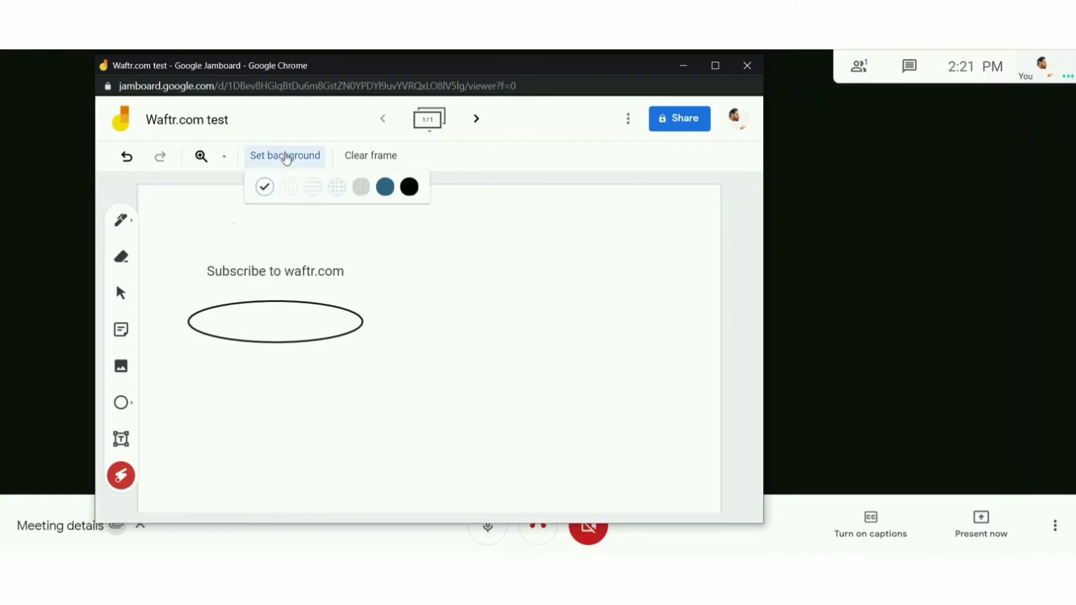
left_click(342, 190)
left_click(359, 161)
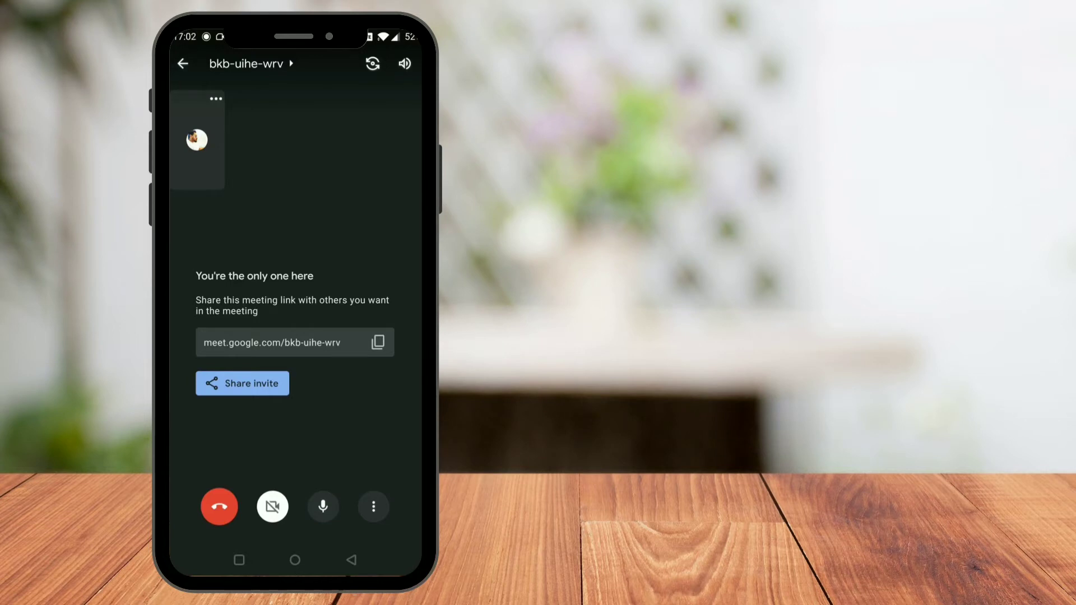
Open and close the call settings, then go to the phone's home screen.
left_click(373, 506)
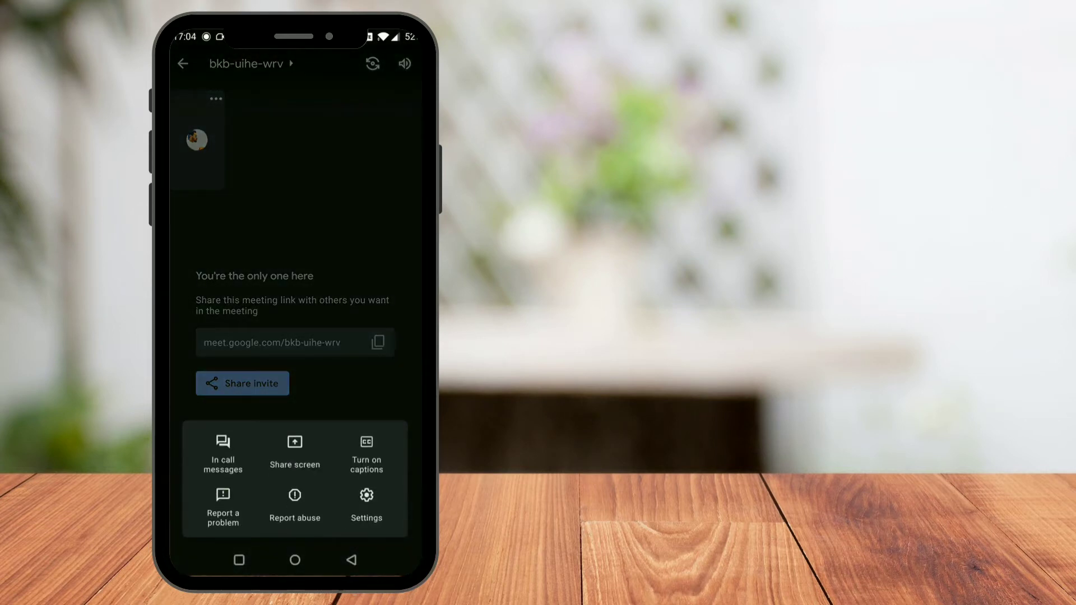
left_click(380, 509)
left_click(374, 505)
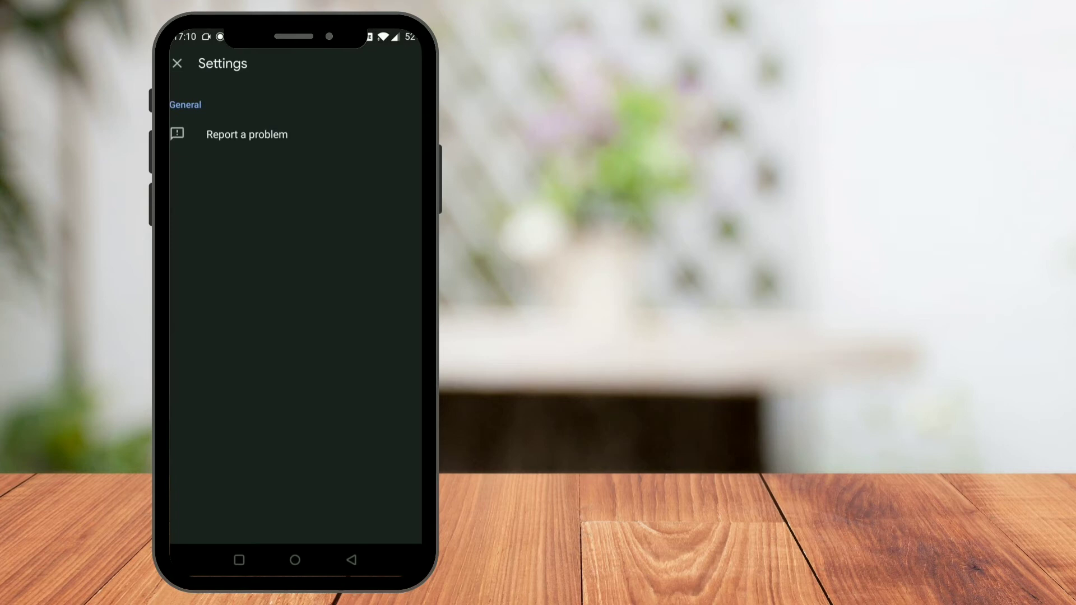
left_click(177, 63)
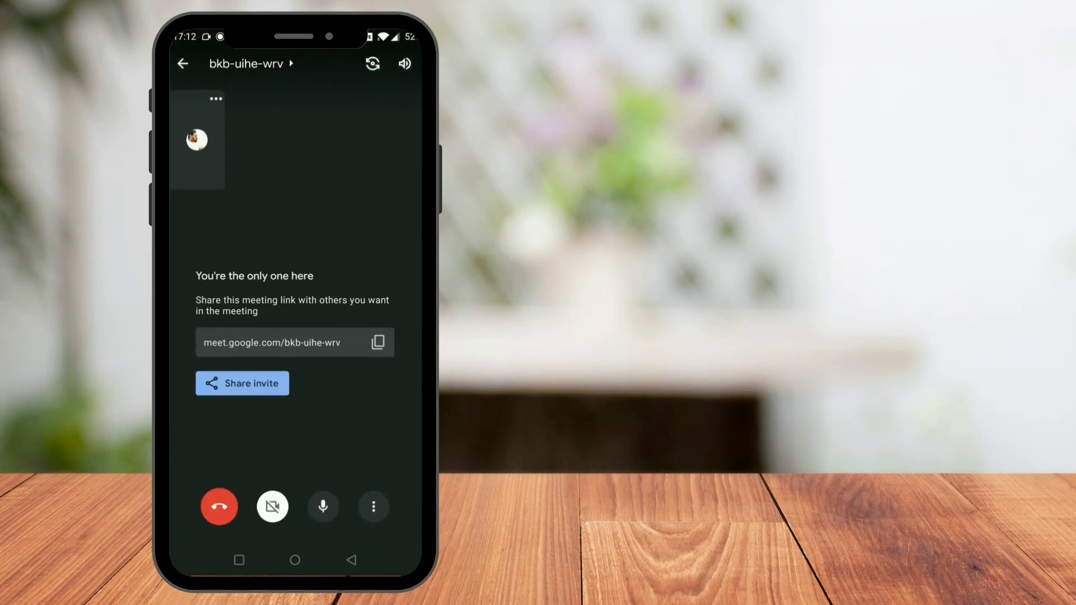
left_click(294, 560)
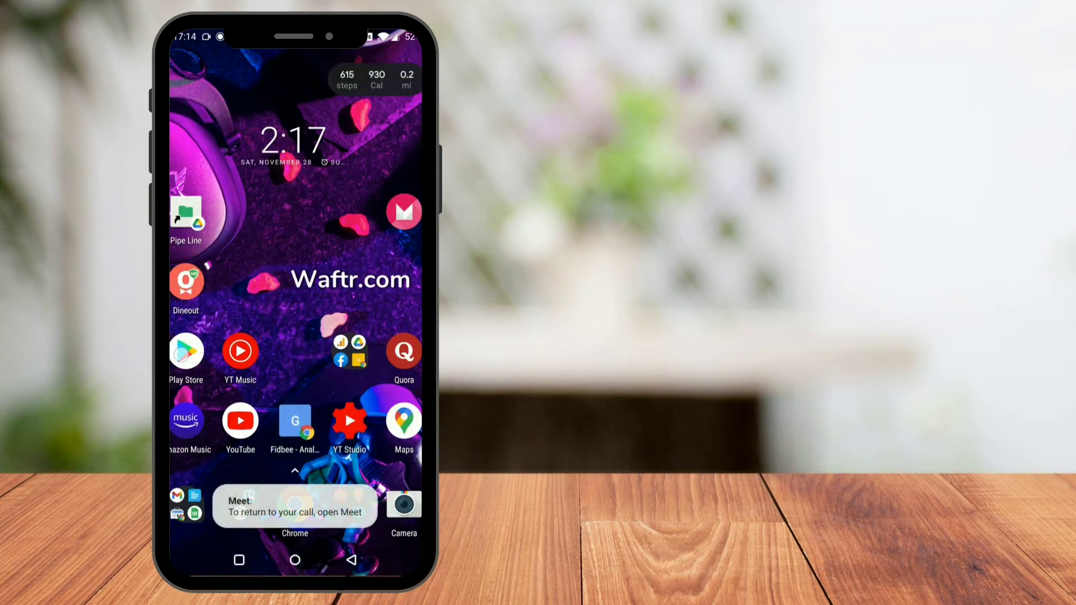
Open Jamboard's Play Store page, dismiss the screenshot preview, and launch the app.
left_click(186, 352)
scroll(294, 302, "up", 5)
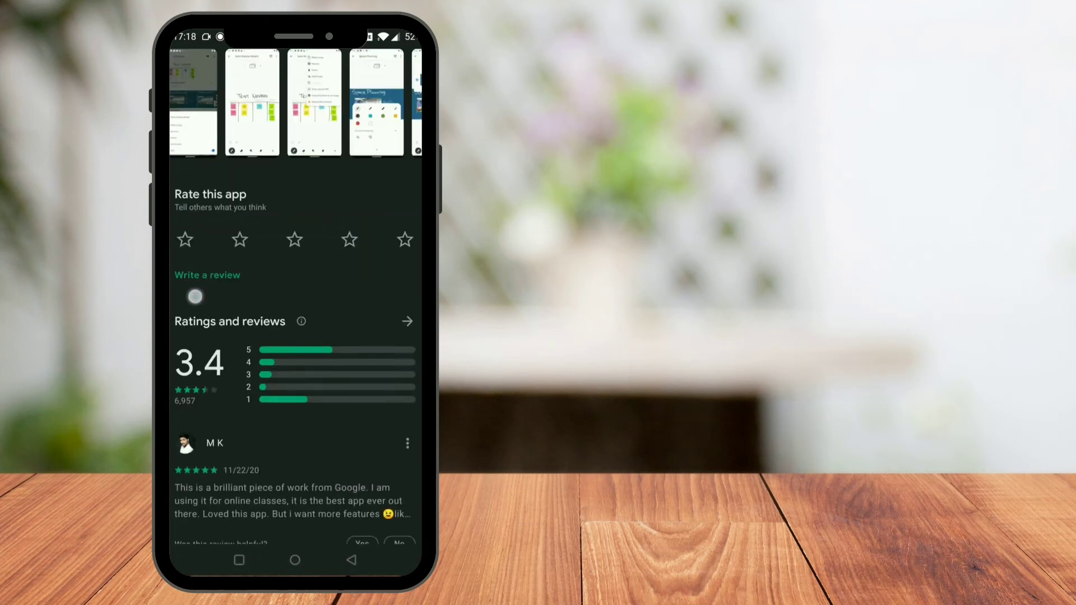
left_click_drag(195, 297, 190, 430)
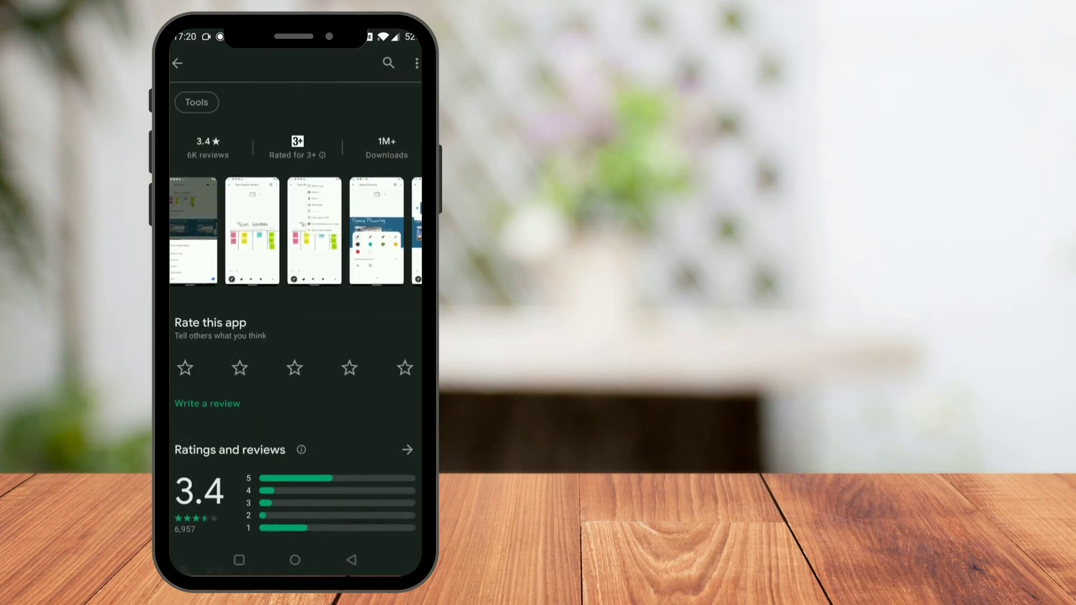
left_click(242, 258)
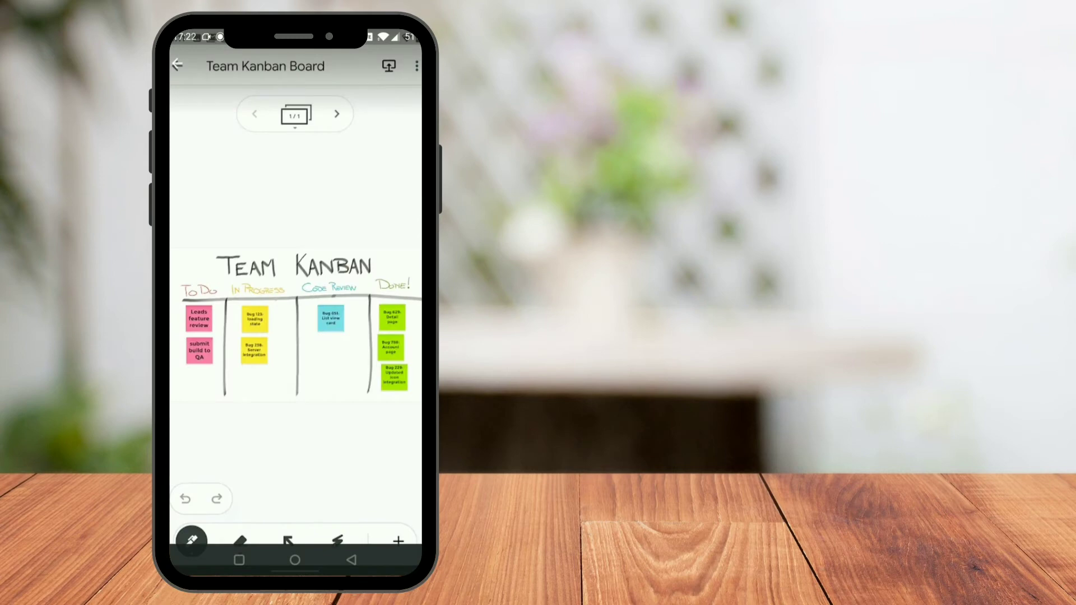
left_click(417, 65)
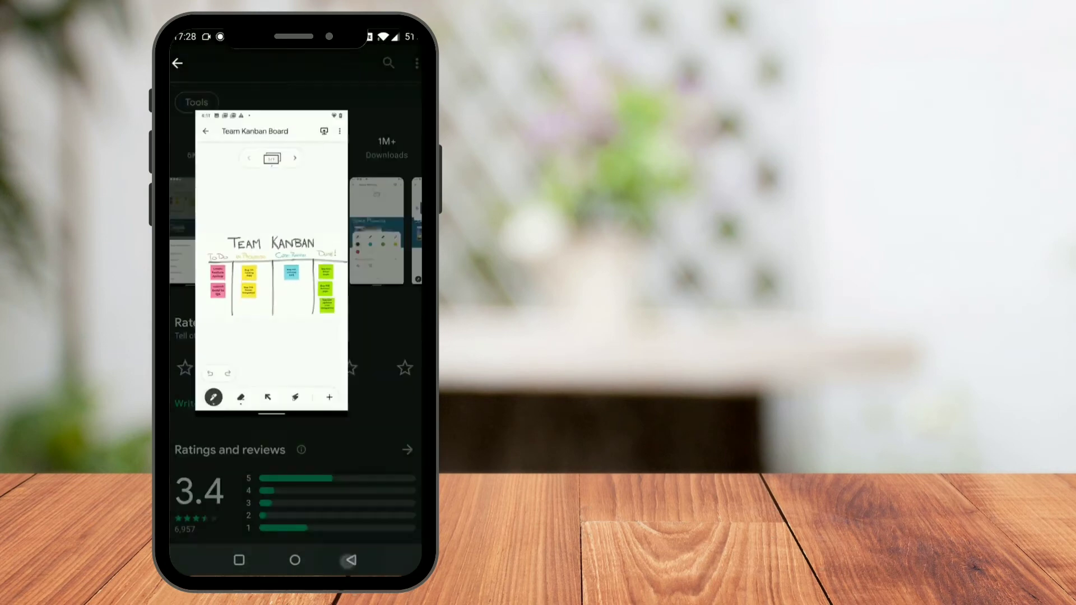
left_click(349, 560)
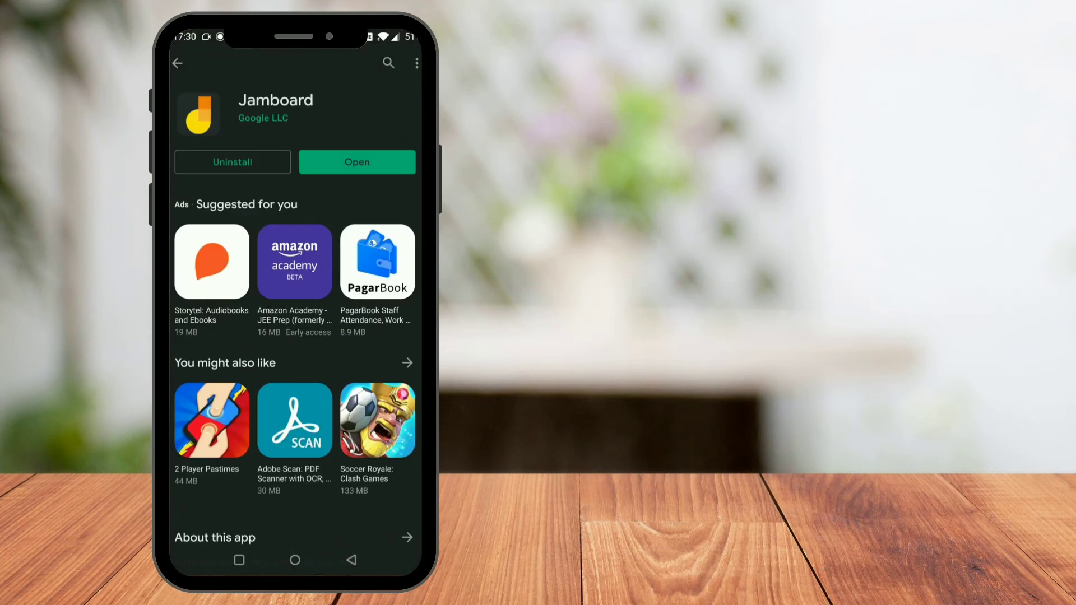
left_click(326, 151)
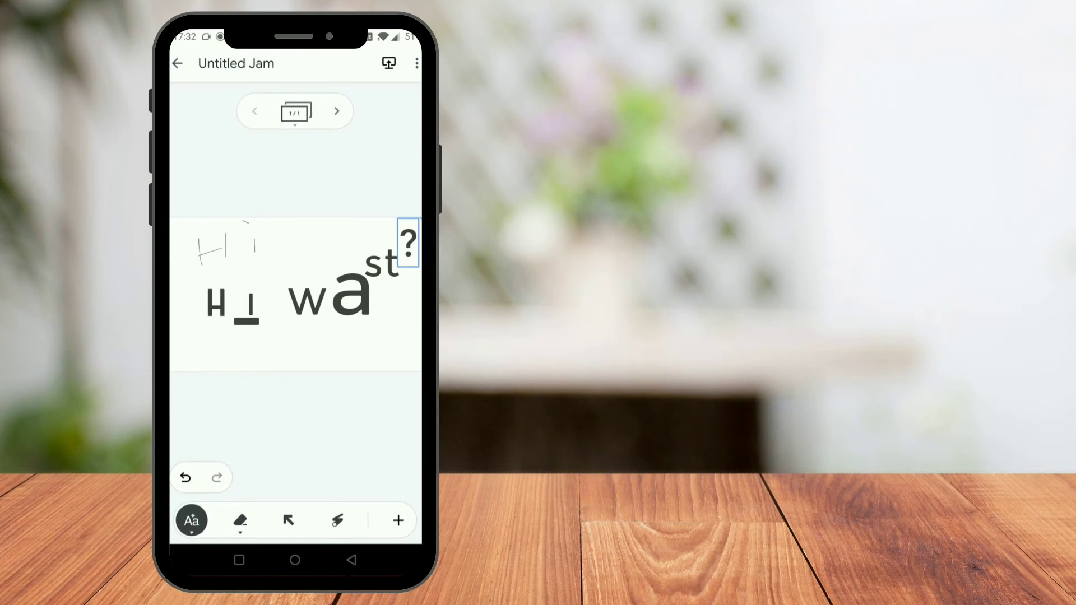
Create a second blank Untitled Jam, then go home and bring up recent apps.
left_click(351, 561)
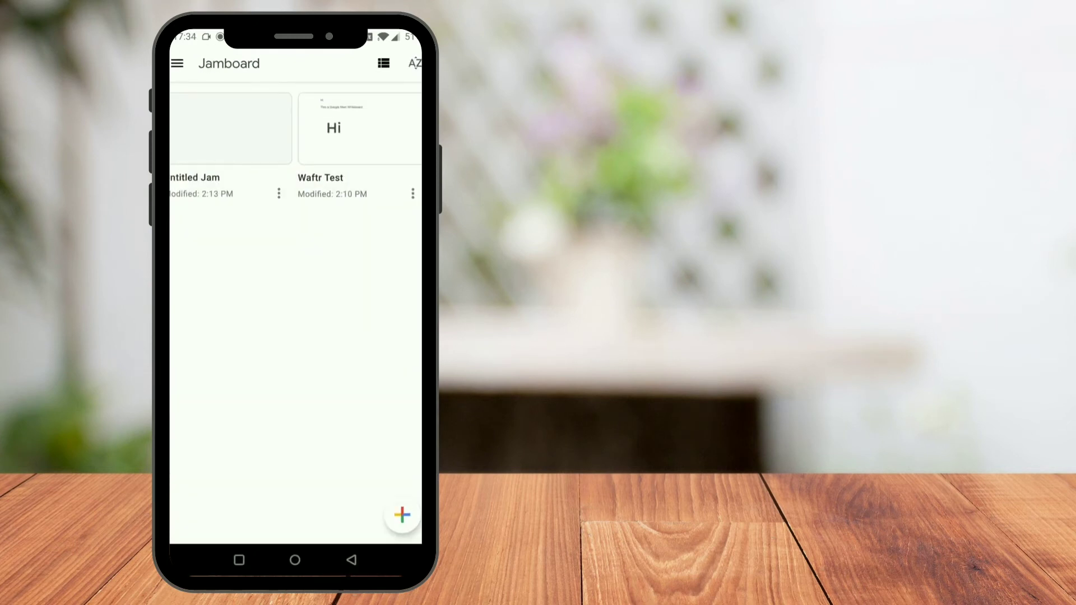
left_click(402, 515)
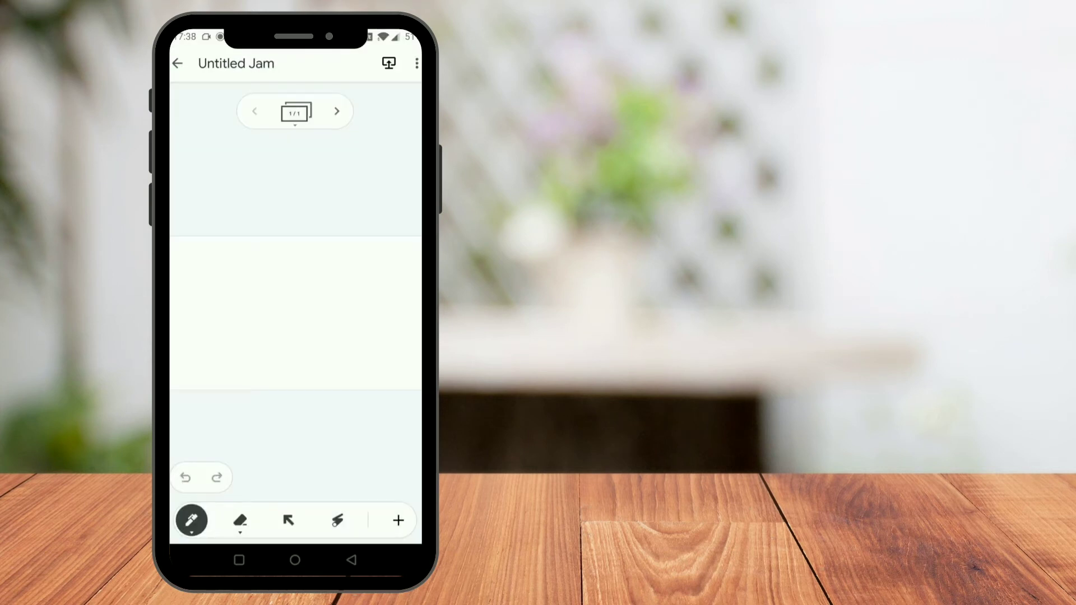
left_click(295, 560)
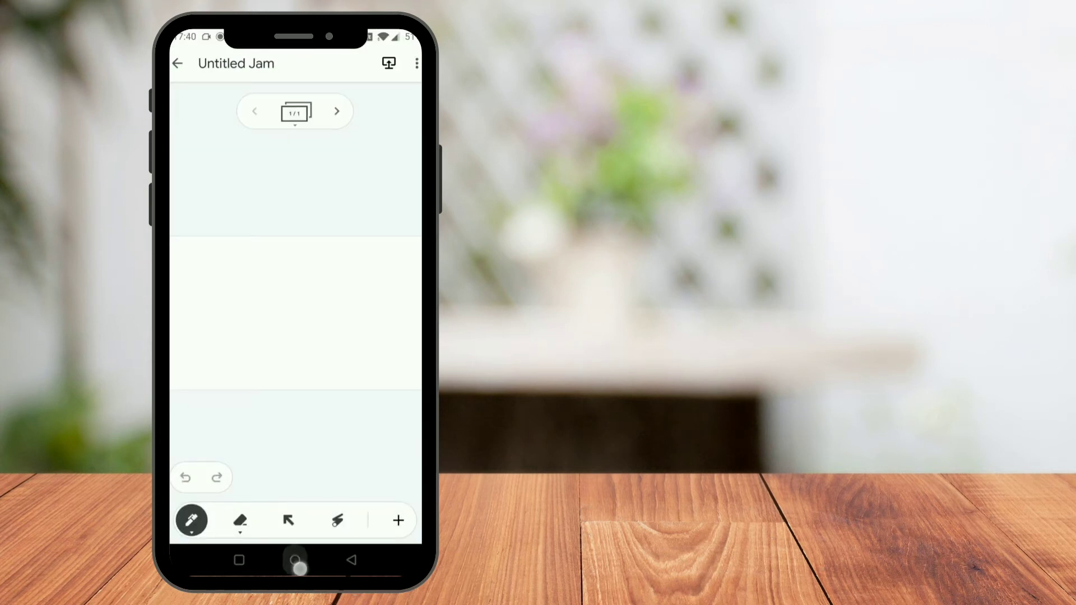
left_click(240, 561)
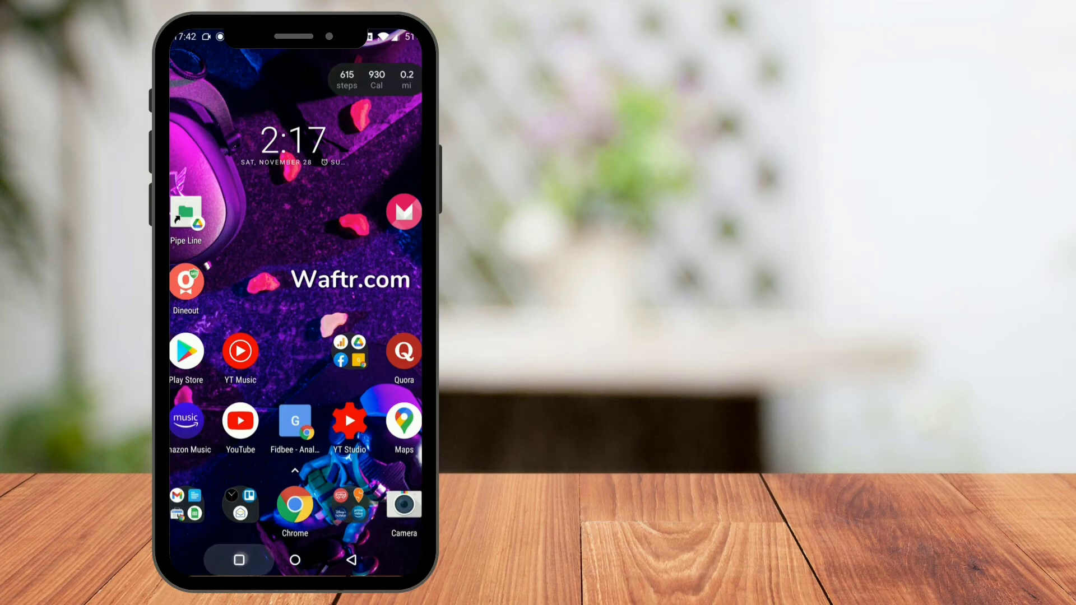
Start sharing the phone's screen in the Meet call, then return to the blank Untitled Jam.
left_click_drag(224, 269, 358, 269)
left_click(294, 252)
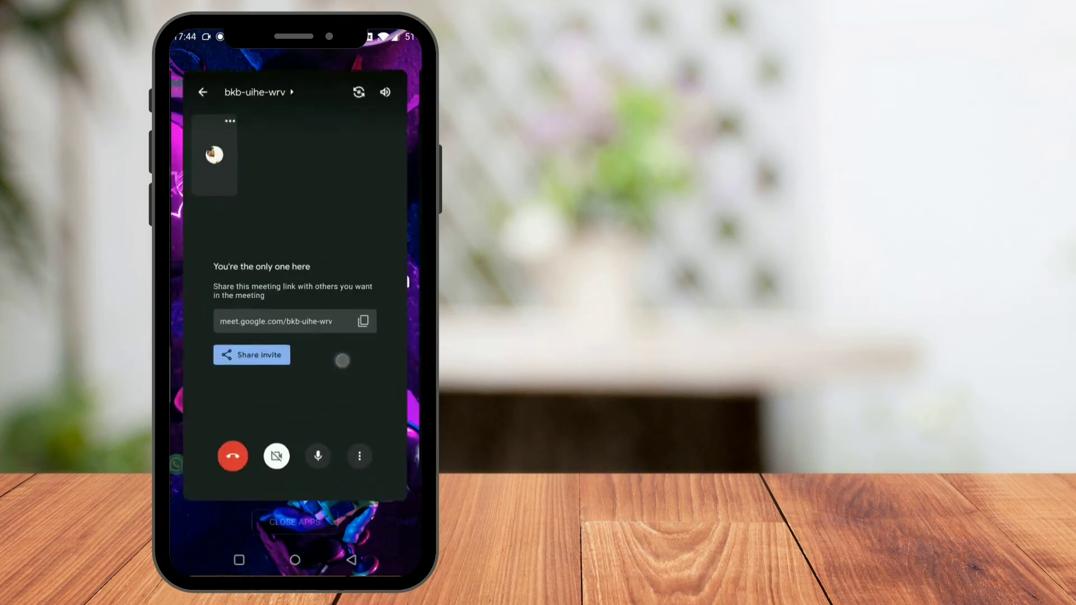
left_click(370, 510)
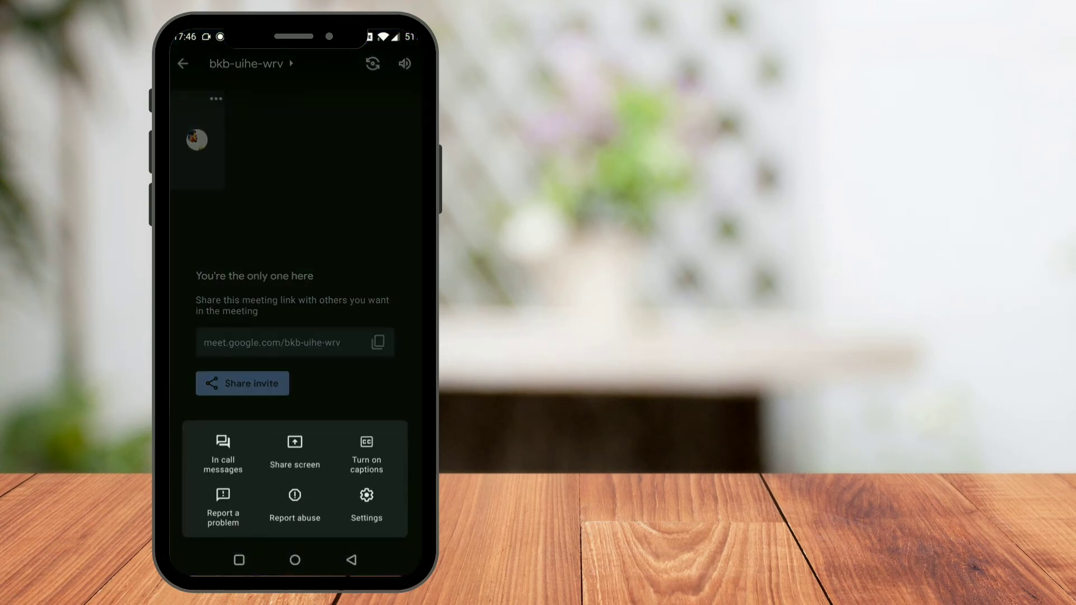
left_click(297, 448)
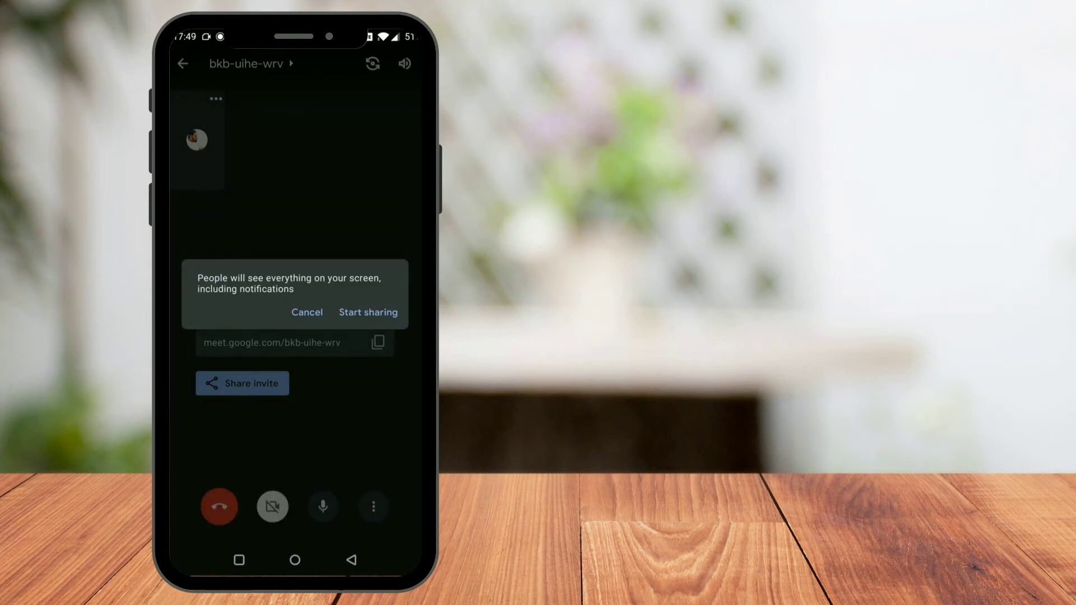
left_click(239, 560)
left_click_drag(224, 269, 358, 269)
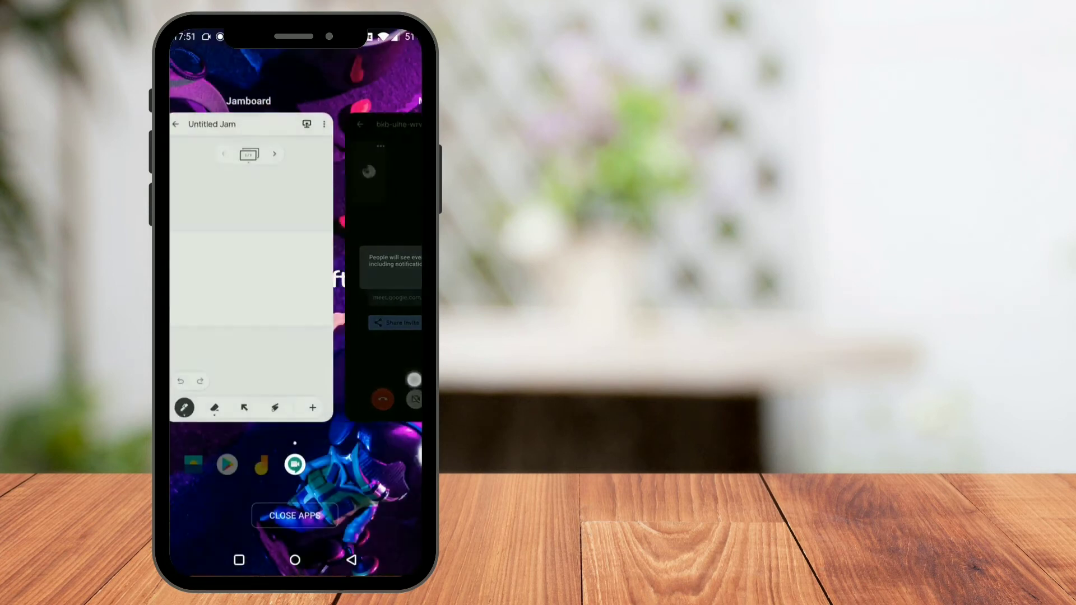
left_click(294, 269)
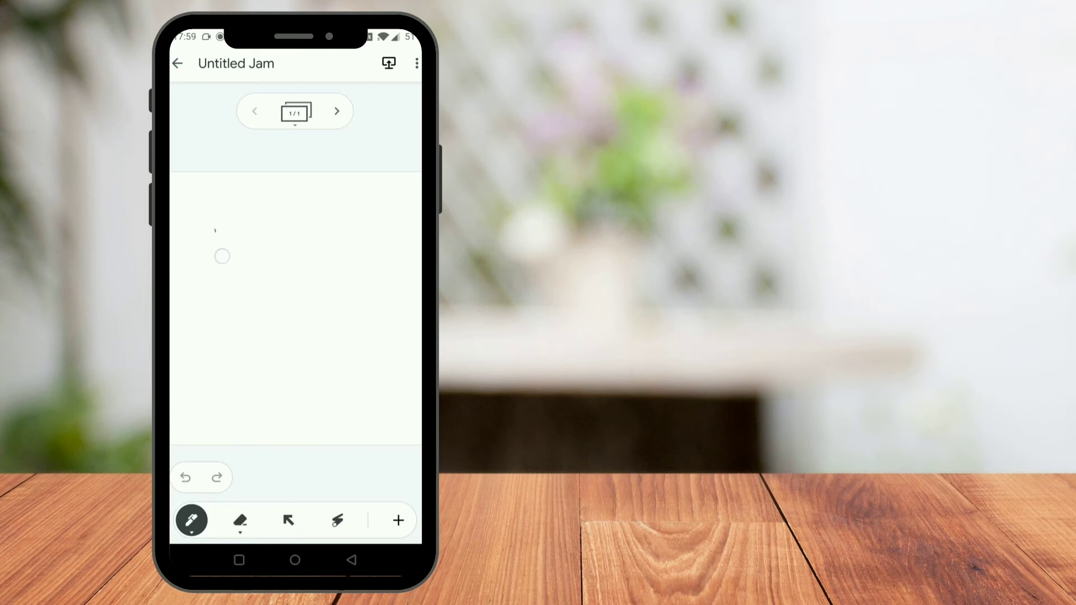
Handwrite Hi with the pen and turn on the handwriting-to-text (Aa) assistive tool.
left_click_drag(222, 256, 227, 273)
mouse_move(241, 217)
left_mouse_down()
mouse_move(244, 255)
mouse_move(251, 241)
mouse_move(277, 244)
left_mouse_up()
left_click(191, 521)
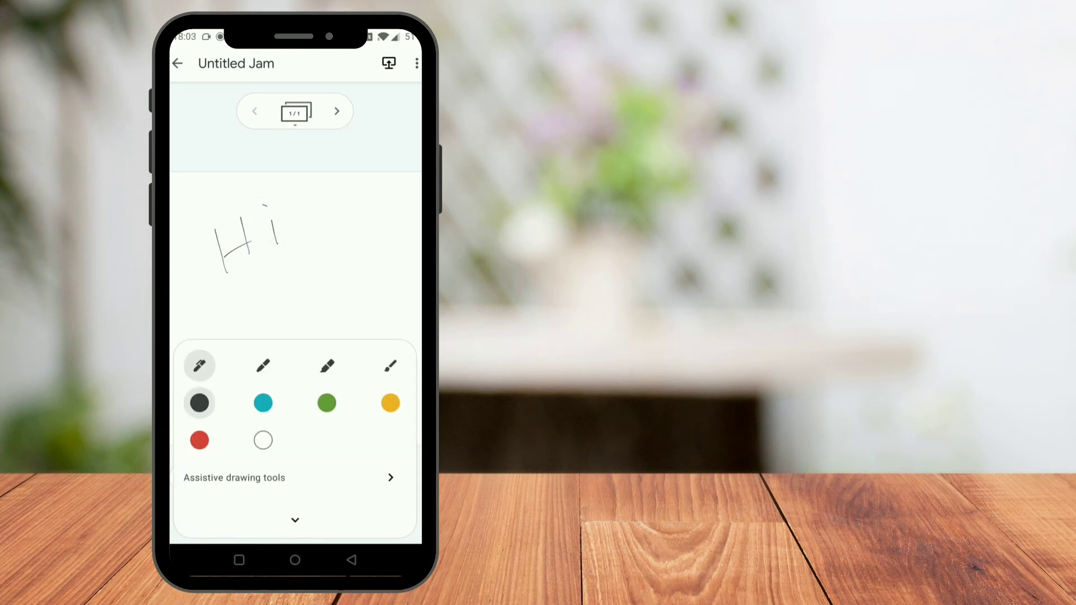
left_click(389, 481)
left_click(199, 456)
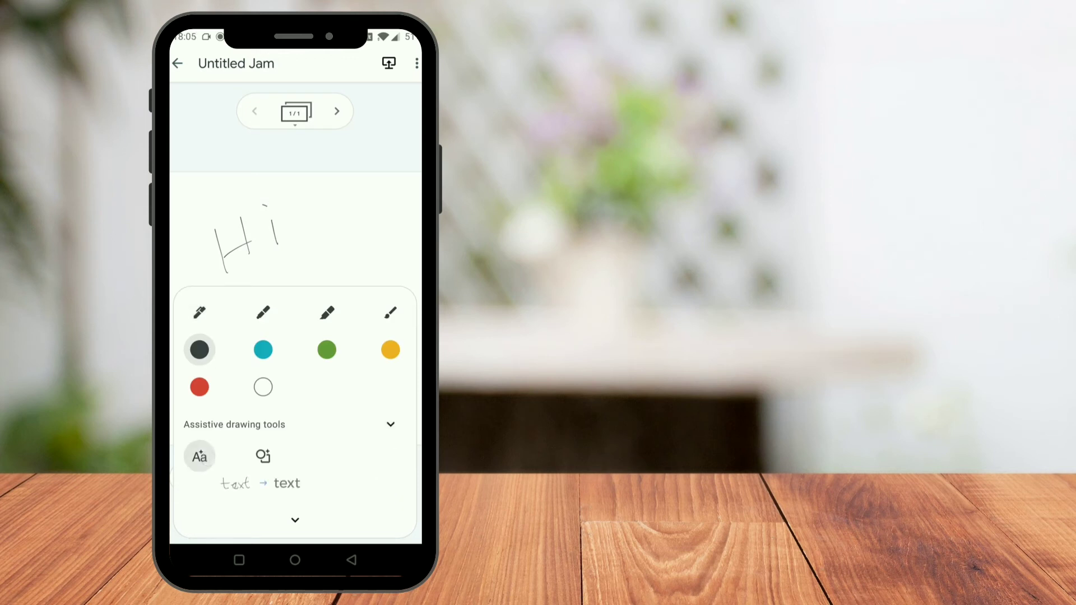
left_click(296, 520)
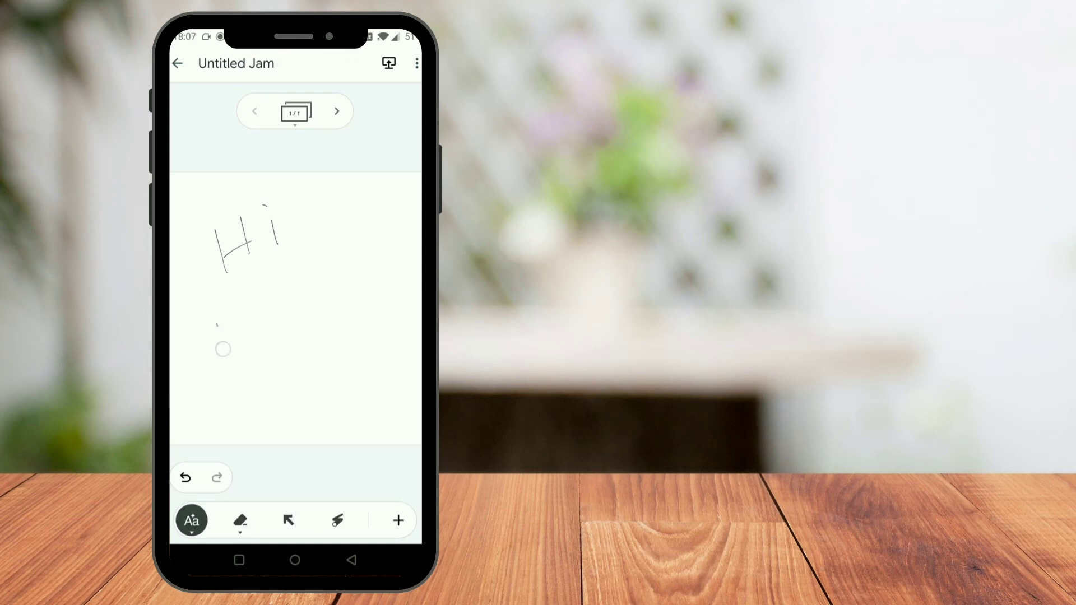
Write Hi to get a typed HI, then erase the original handwritten Hi.
left_click_drag(223, 349, 225, 360)
mouse_move(242, 320)
left_mouse_down()
mouse_move(244, 350)
mouse_move(260, 340)
left_mouse_up()
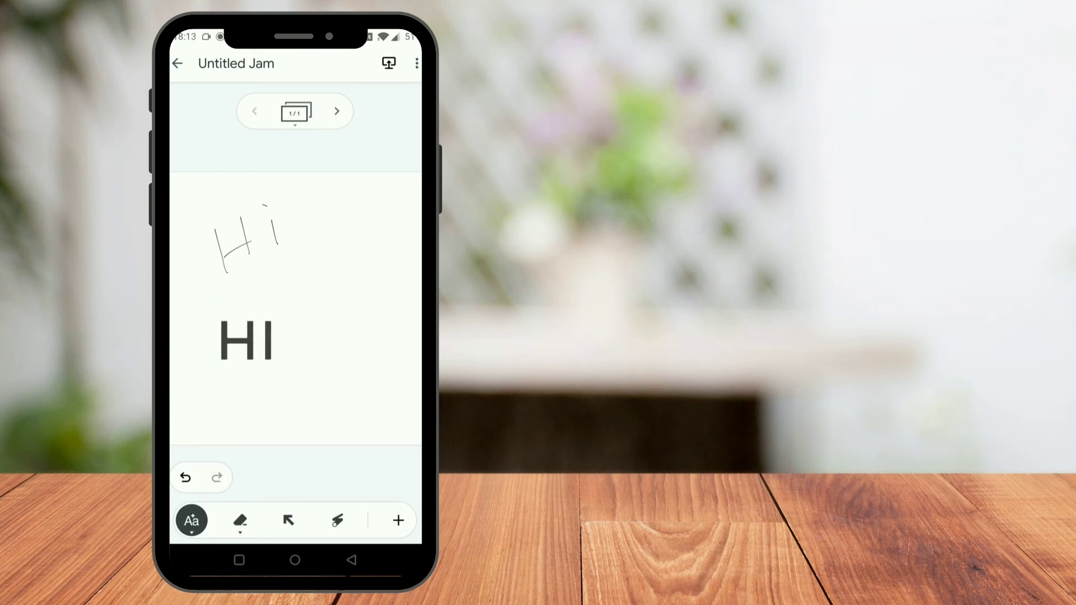
left_click(240, 520)
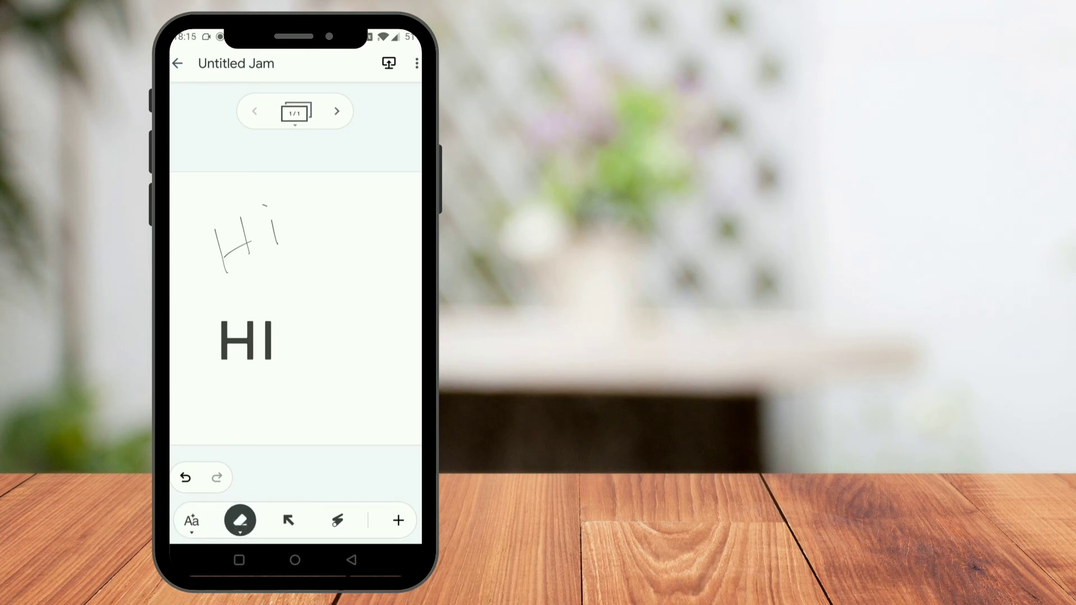
mouse_move(224, 255)
left_mouse_down()
mouse_move(285, 197)
mouse_move(258, 247)
mouse_move(206, 233)
mouse_move(234, 225)
left_mouse_up()
Select the typed HI and switch to the laser pointer.
left_click(289, 520)
mouse_move(277, 268)
left_mouse_down()
mouse_move(203, 390)
mouse_move(296, 268)
left_mouse_up()
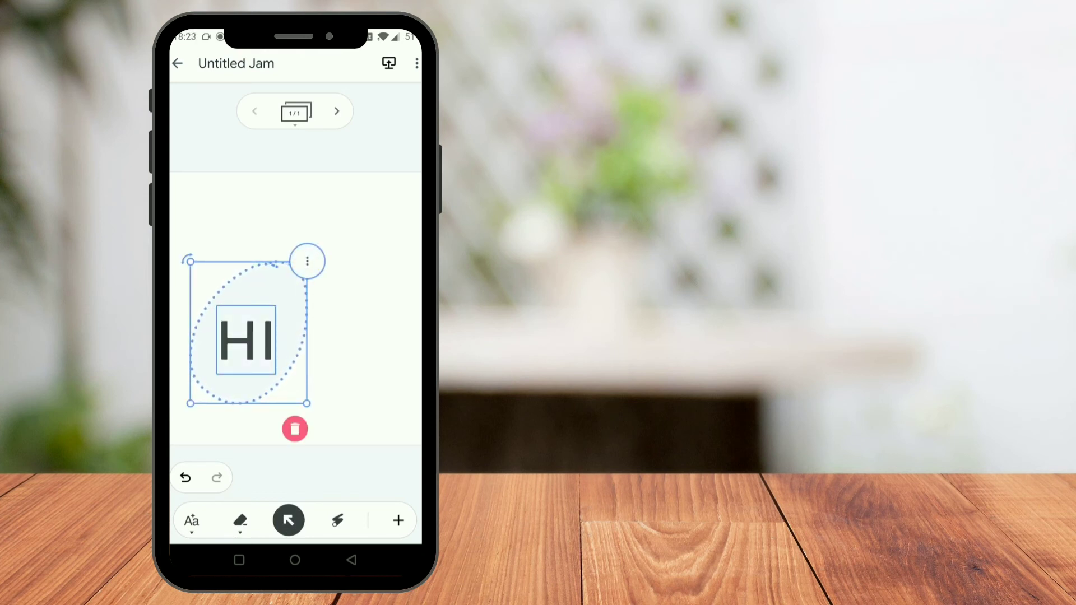
left_click(337, 520)
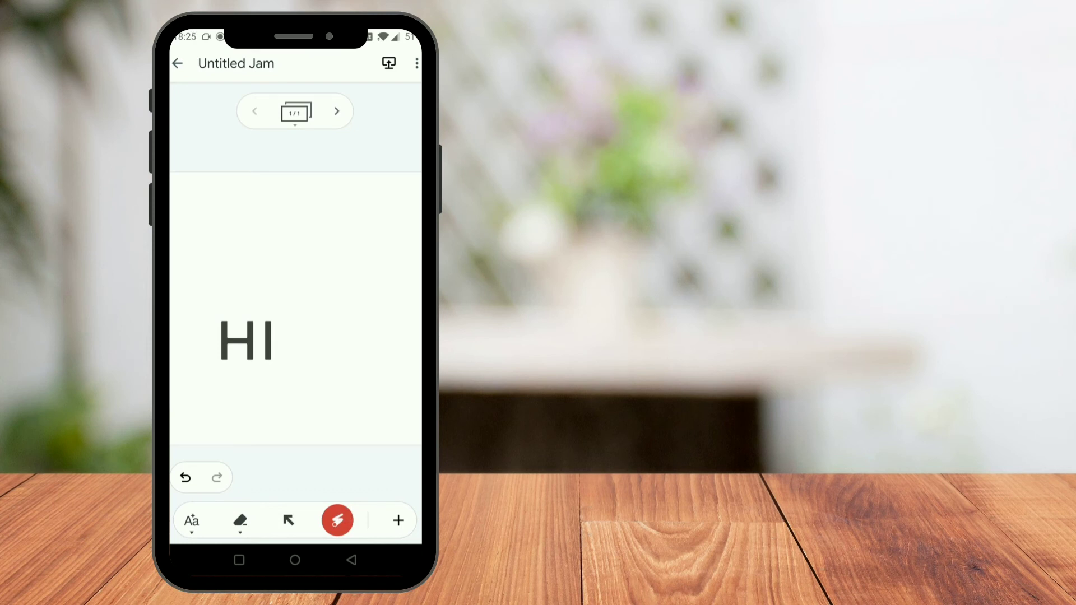
Circle HI with a laser loop, then insert a new yellow sticky note.
left_click_drag(307, 345, 277, 381)
left_click(398, 520)
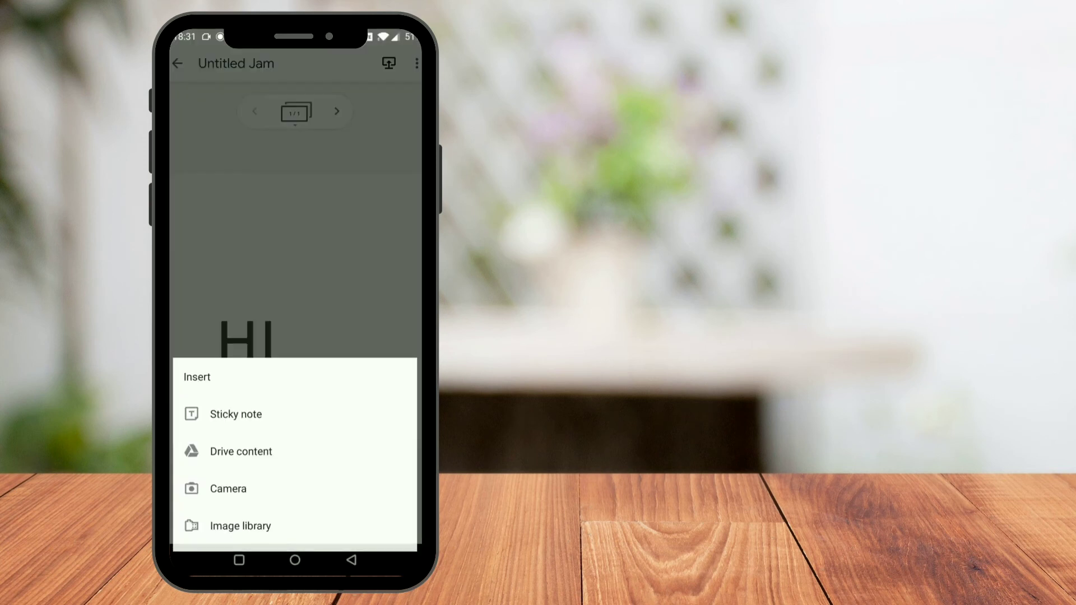
left_click(236, 414)
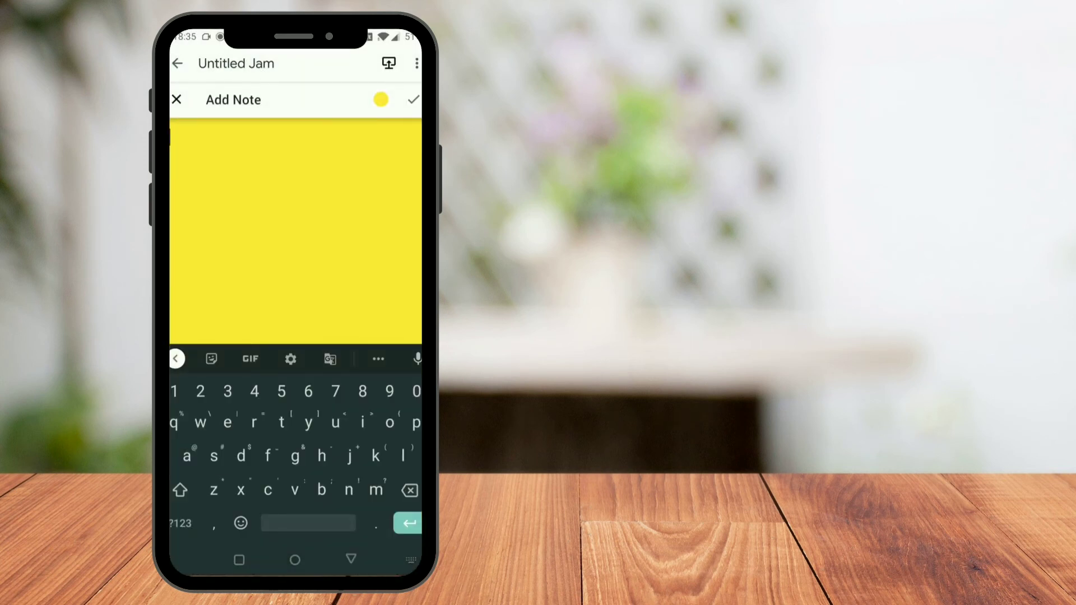
Write 'subscribe to Waftr.com' on the sticky note.
mouse_move(214, 455)
left_mouse_down()
mouse_move(324, 475)
mouse_move(250, 445)
mouse_move(223, 448)
mouse_move(326, 461)
mouse_move(229, 427)
mouse_move(233, 463)
mouse_move(263, 425)
left_mouse_up()
type("subscribe to Waftr")
left_click(306, 525)
left_click(308, 522)
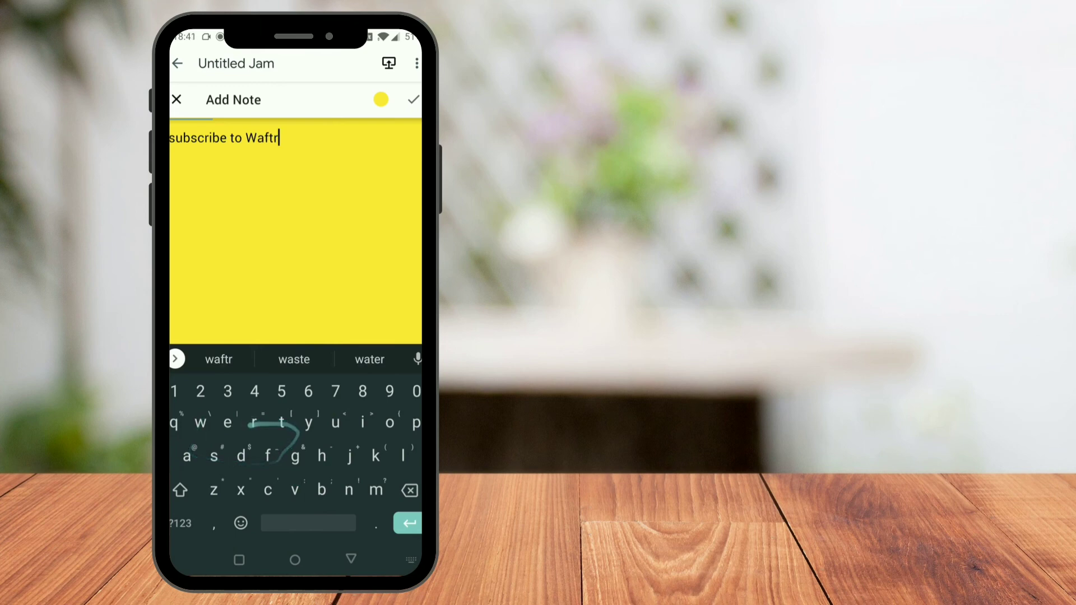
left_click(308, 525)
left_click(410, 490)
left_click(376, 524)
left_click(272, 491)
left_click(389, 423)
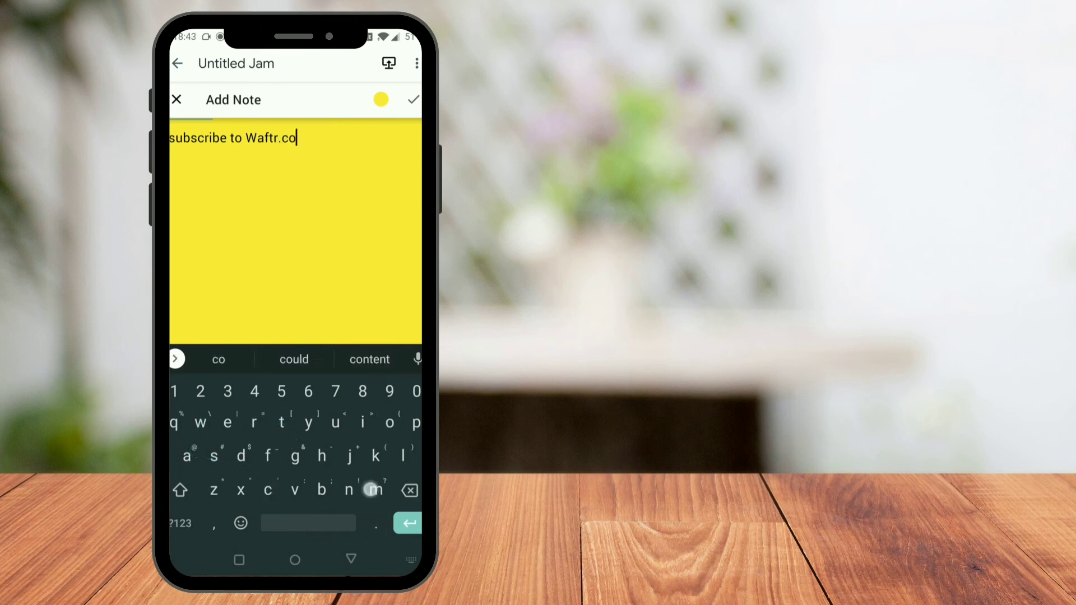
left_click(376, 491)
Save the 'subscribe to Waftr.com' note and drag it up-right above HI.
left_click(413, 99)
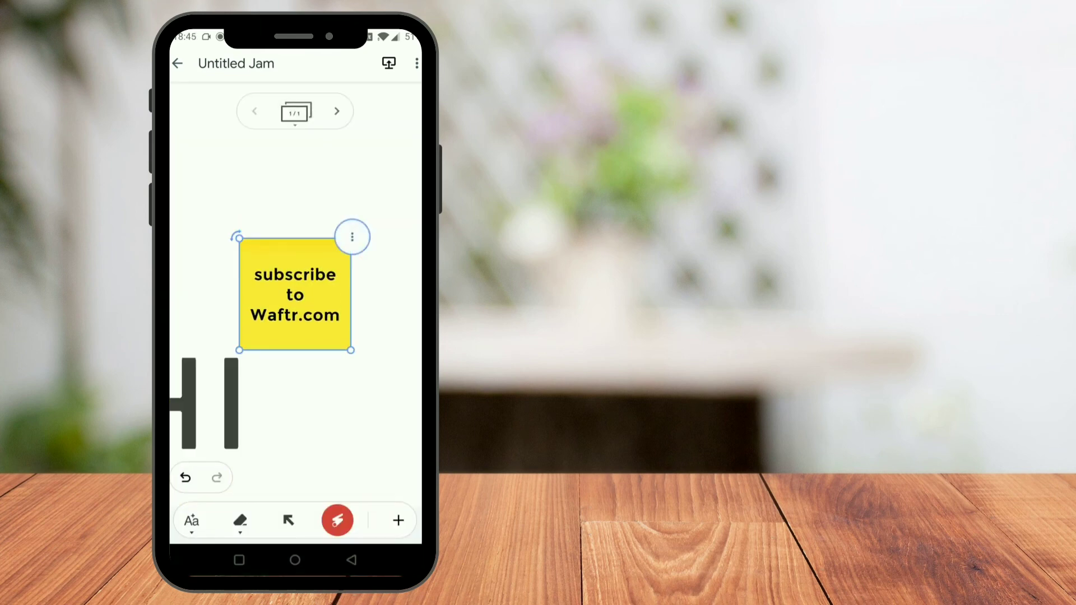
left_click_drag(295, 289, 342, 247)
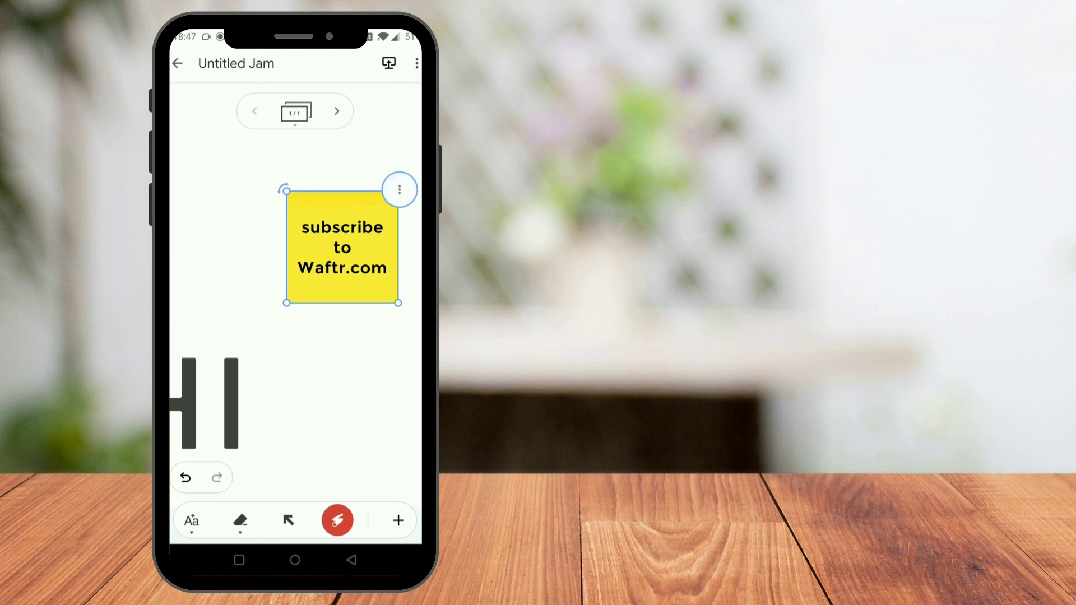
left_click(399, 520)
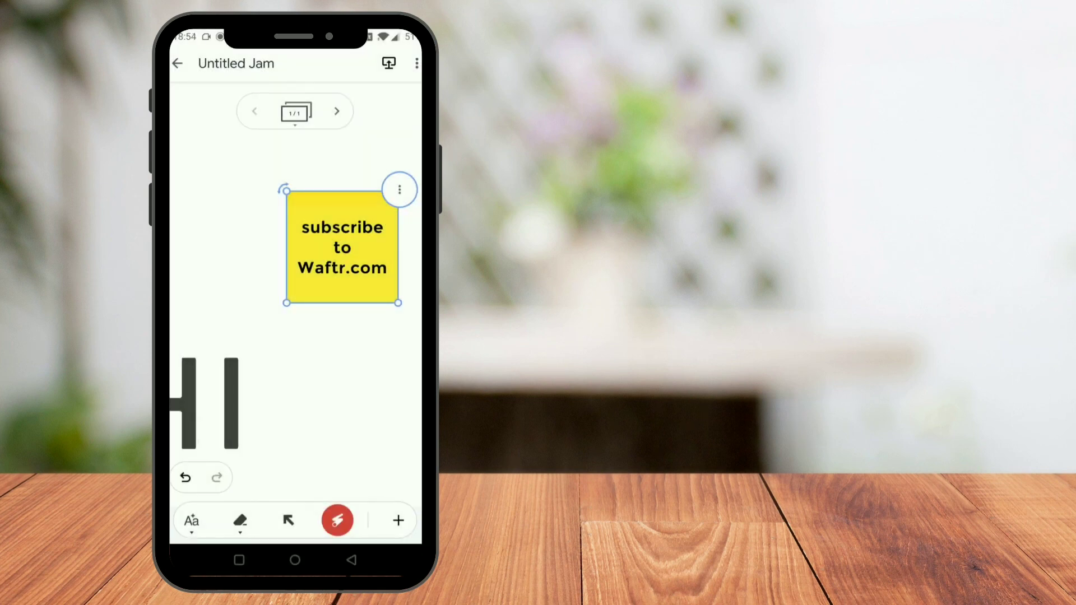
scroll(314, 336, "down", 3)
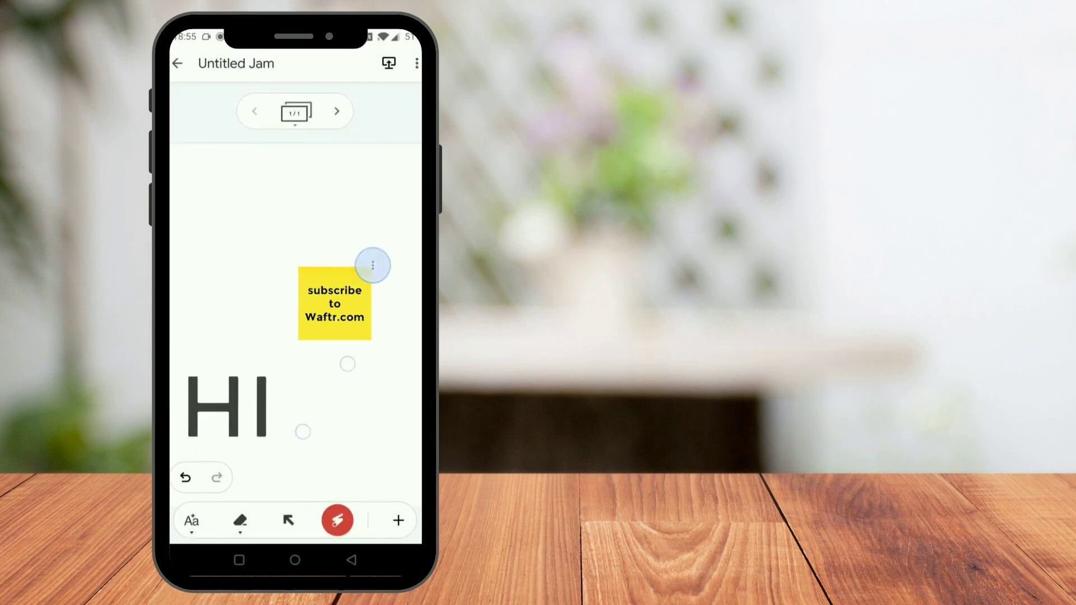